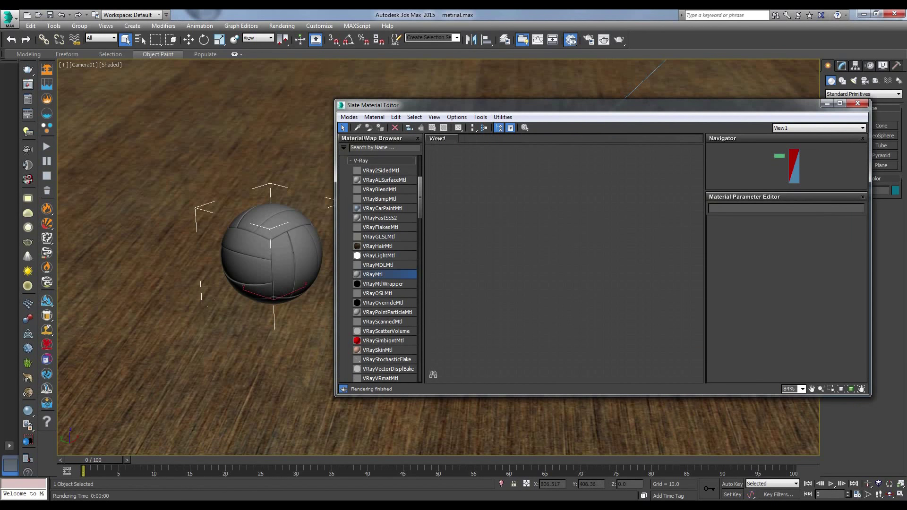
- Create a VRayMtl material in the node view and name it BLUE TINT GLASS
double_click(373, 275)
double_click(524, 163)
double_click(540, 164)
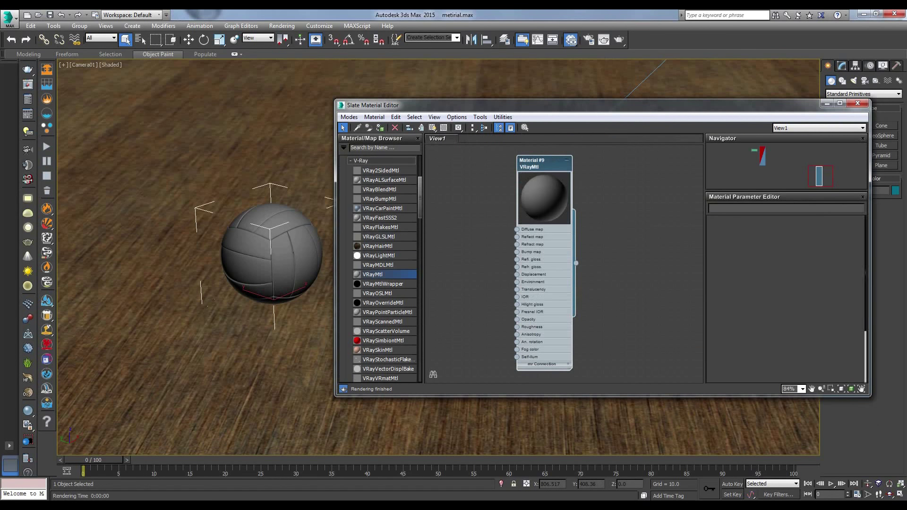
left_click_drag(738, 207, 709, 207)
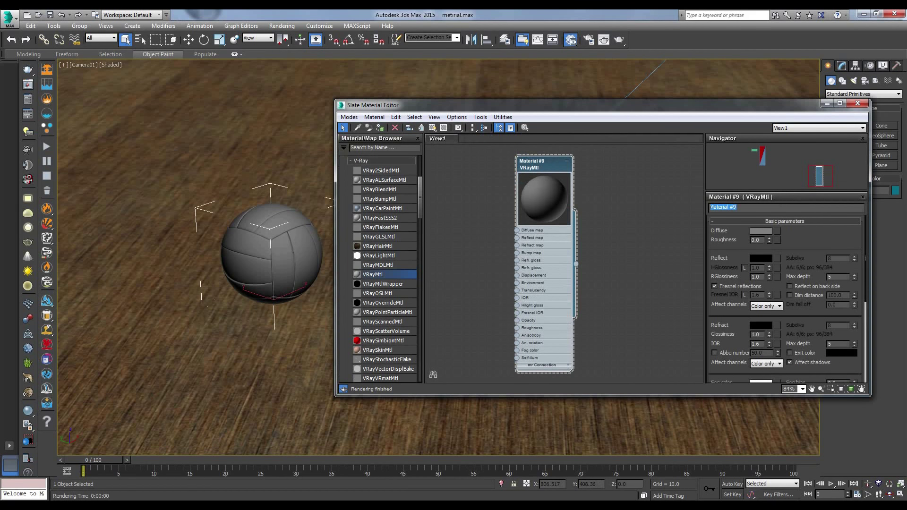
type("BLUE TINT GLASS")
key("Return")
- Open an enlarged preview window for BLUE TINT GLASS, and enable its preview background and shaded viewport display
right_click(528, 161)
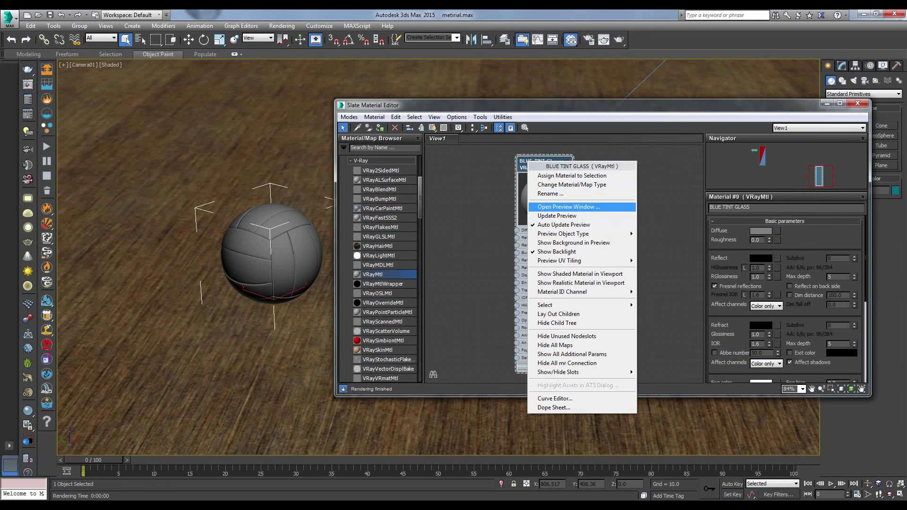
left_click(568, 207)
left_click_drag(568, 207, 246, 96)
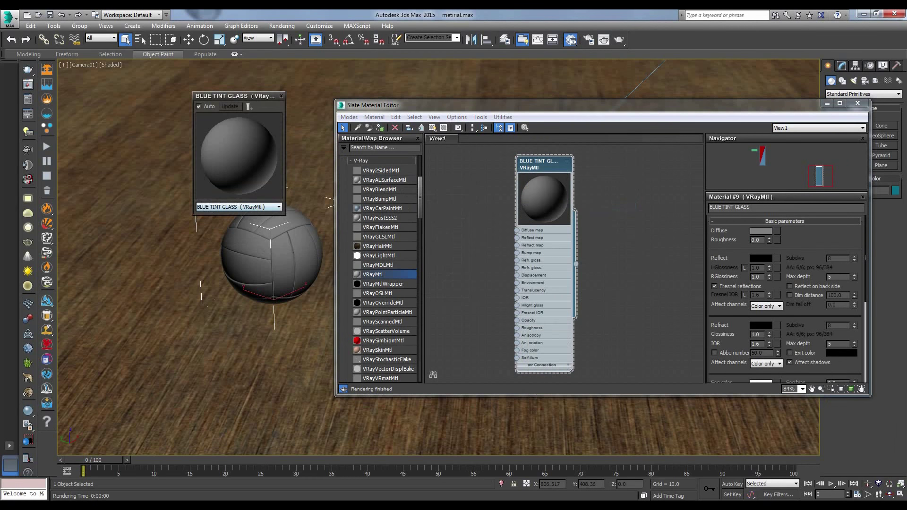
left_click_drag(285, 215, 373, 302)
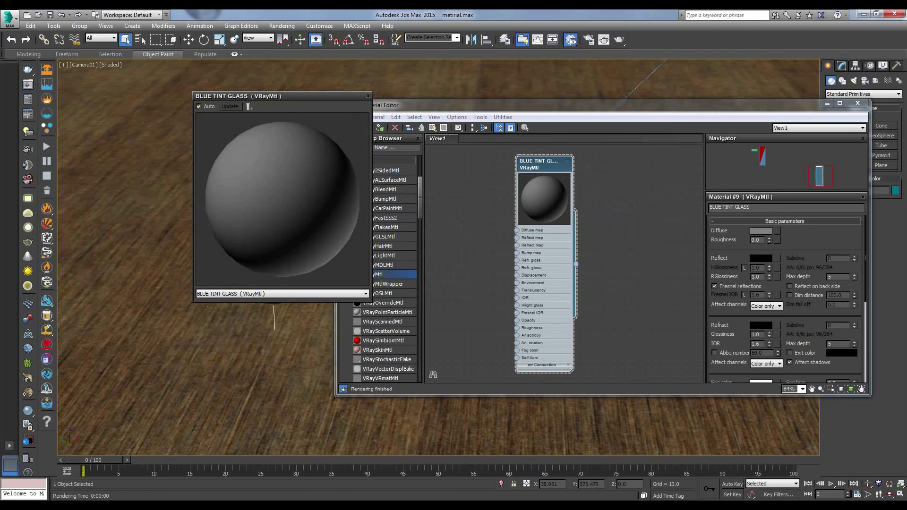
left_click(444, 127)
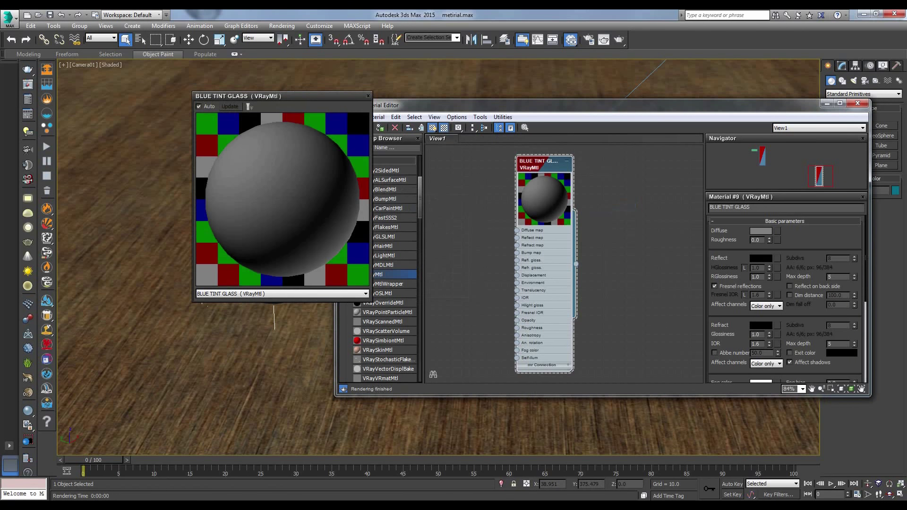
- Set the diffuse color of BLUE TINT GLASS to RGB 39, 177, 210
left_click(761, 231)
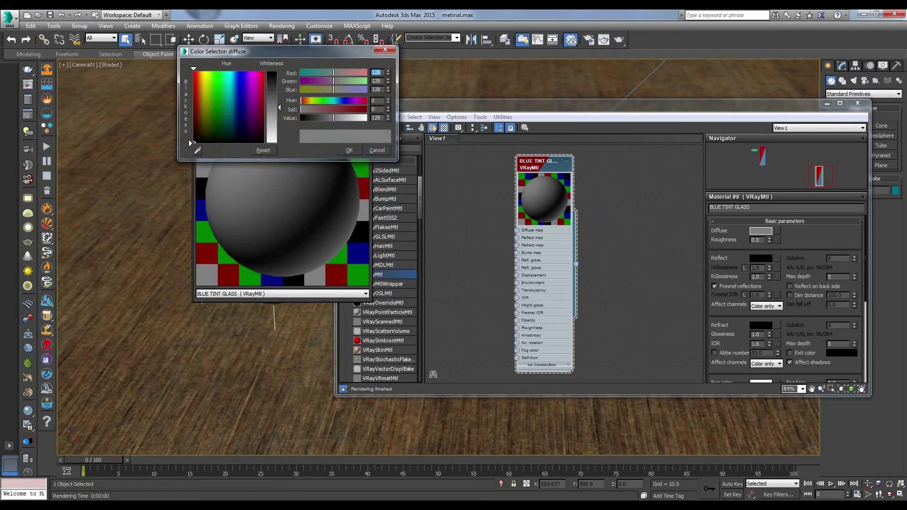
type("39")
key("Return")
key("Tab")
type("1")
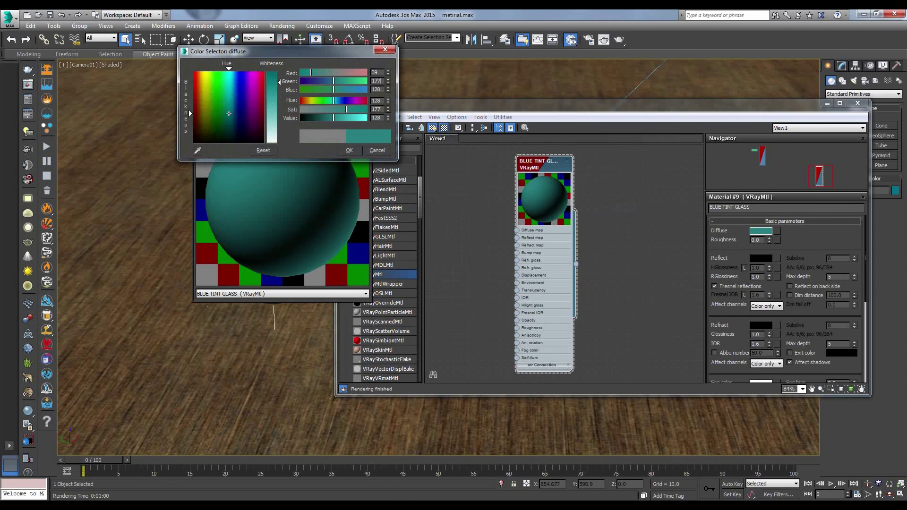
type("77")
key("Return")
key("Tab")
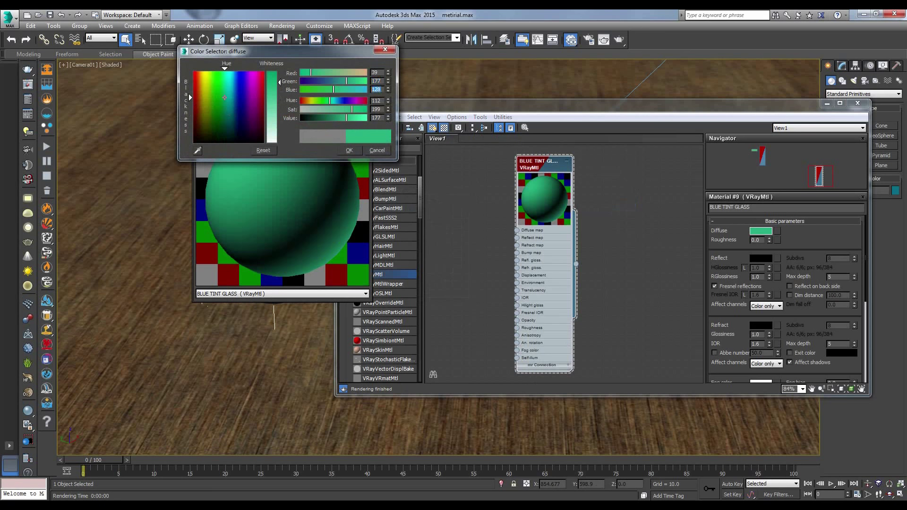
type("20")
key("Return")
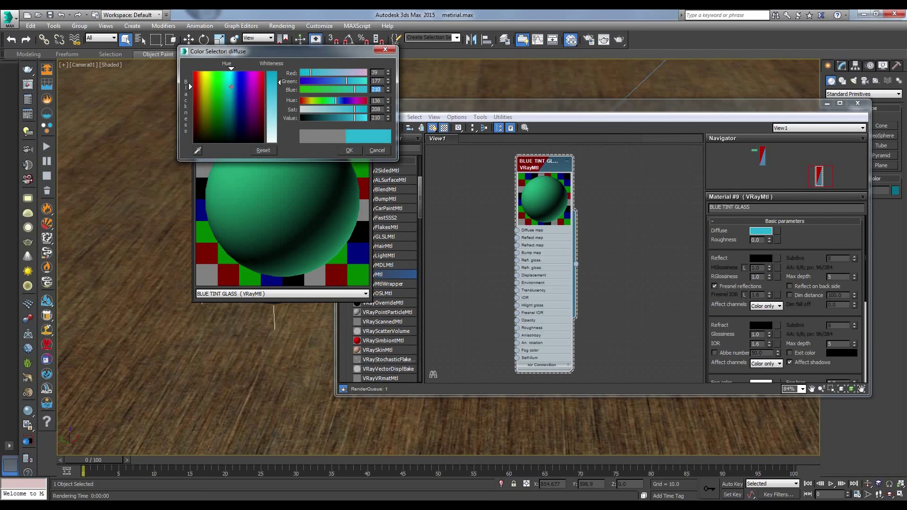
left_click(349, 150)
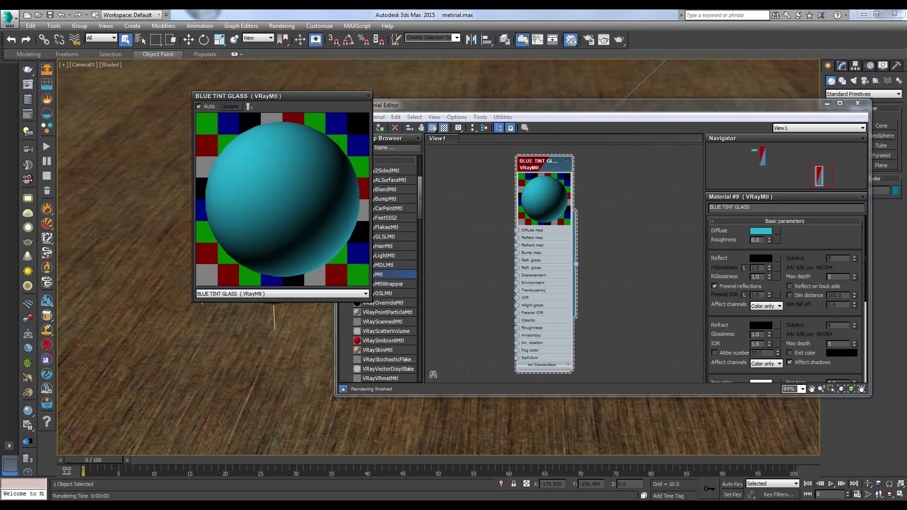
- Set the reflection max depth of BLUE TINT GLASS to 6
left_click_drag(586, 104, 568, 79)
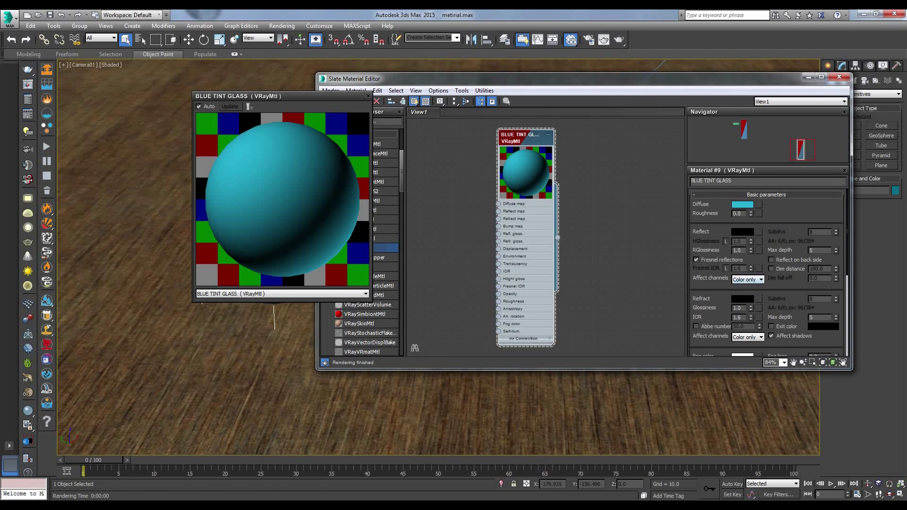
double_click(812, 250)
type("6")
key("Return")
- Set the refraction color of BLUE TINT GLASS to RGB 39, 177, 210
scroll(767, 273, "down", 3)
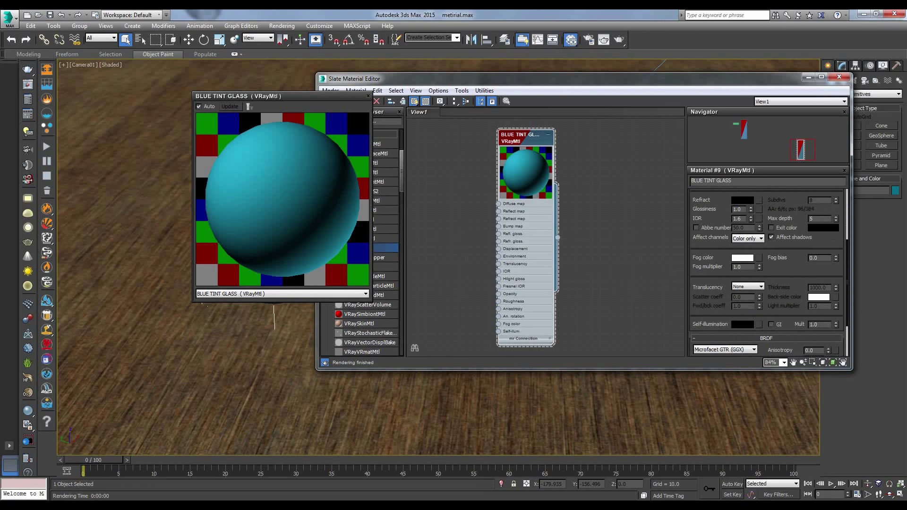
left_click(742, 200)
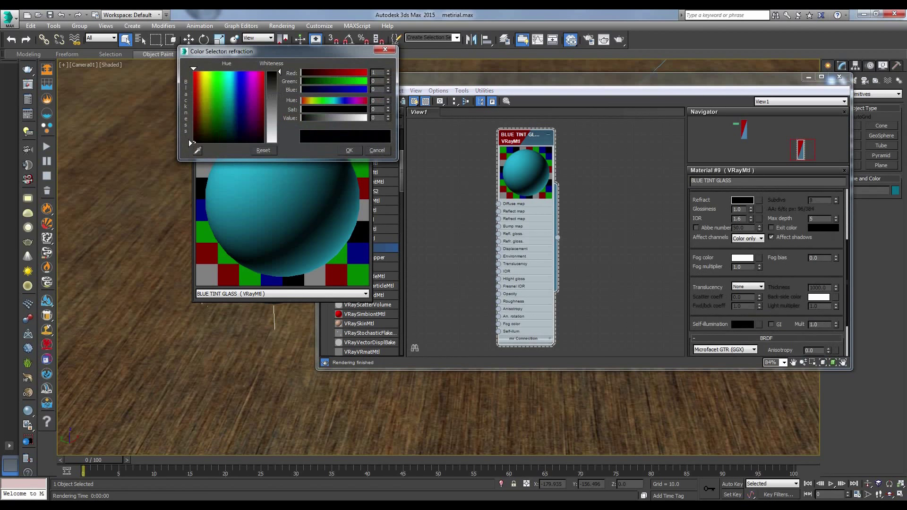
type("39")
key("Return")
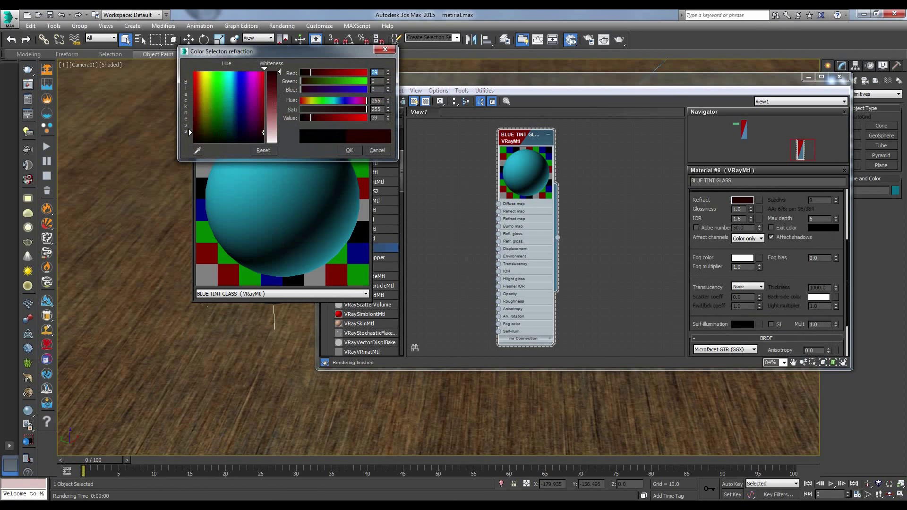
key("Tab")
type("177")
key("Return")
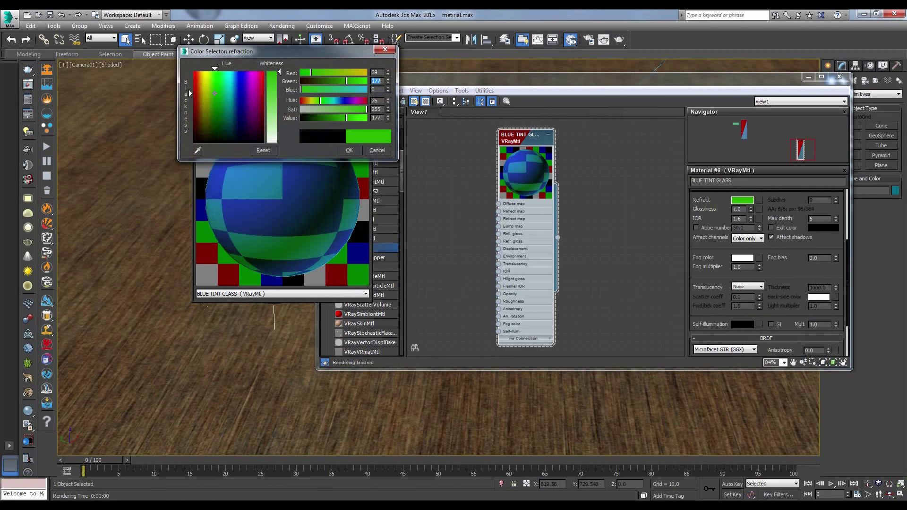
key("Tab")
type("210")
key("Return")
left_click(349, 150)
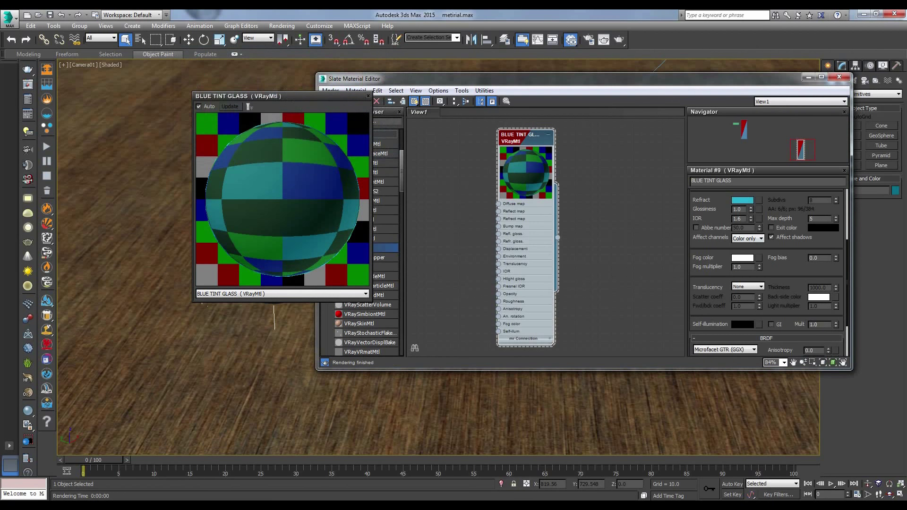
- Set the refraction glossiness of BLUE TINT GLASS to 0.6
double_click(738, 209)
type("0.6")
key("Return")
- Assign BLUE TINT GLASS to the selected ball and close the material's preview window
right_click(520, 141)
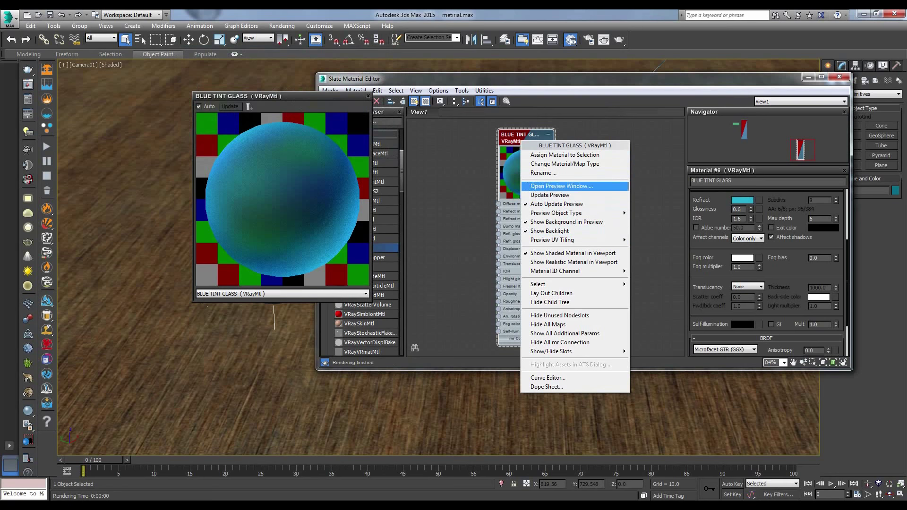
left_click(565, 155)
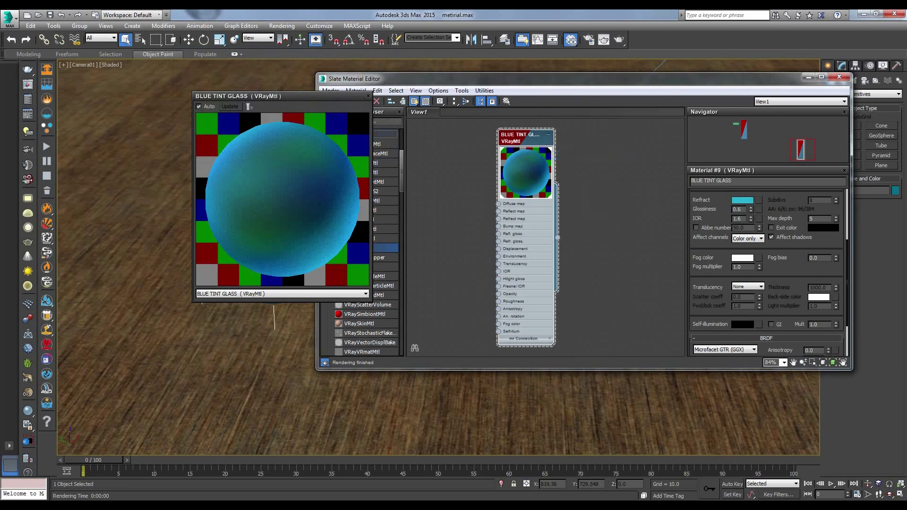
left_click(368, 95)
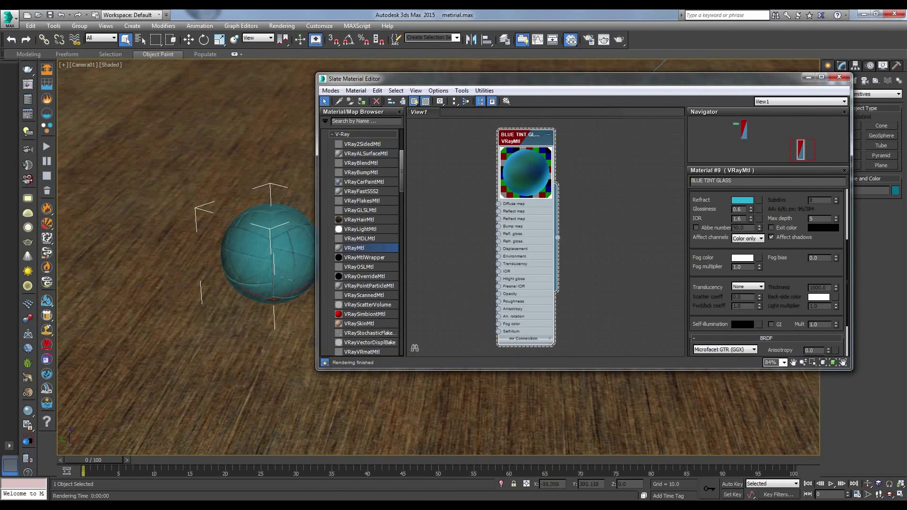
- Add a second VRayMtl material beside the BLUE TINT GLASS node and name it NORMAL GLASS
left_click_drag(521, 137, 458, 137)
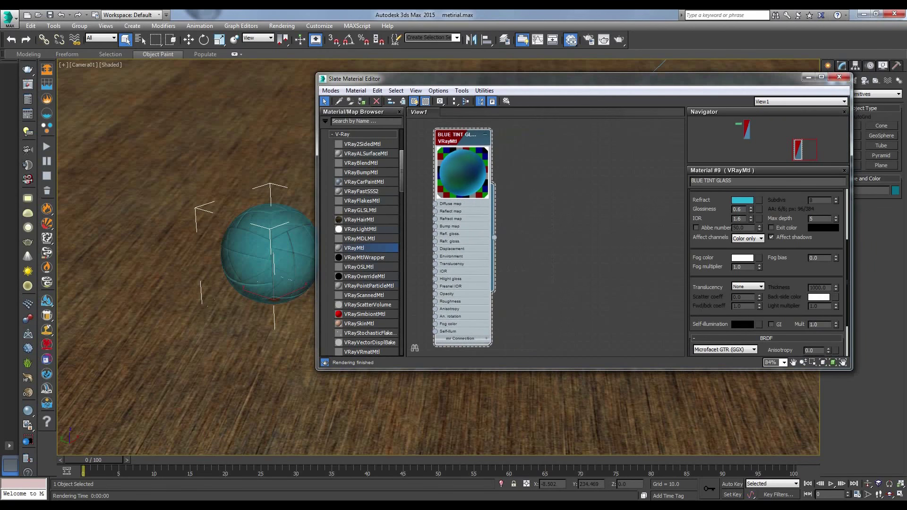
mouse_move(456, 79)
left_mouse_down()
mouse_move(652, 174)
mouse_move(644, 156)
mouse_move(416, 105)
mouse_move(456, 84)
left_mouse_up()
left_click(437, 257)
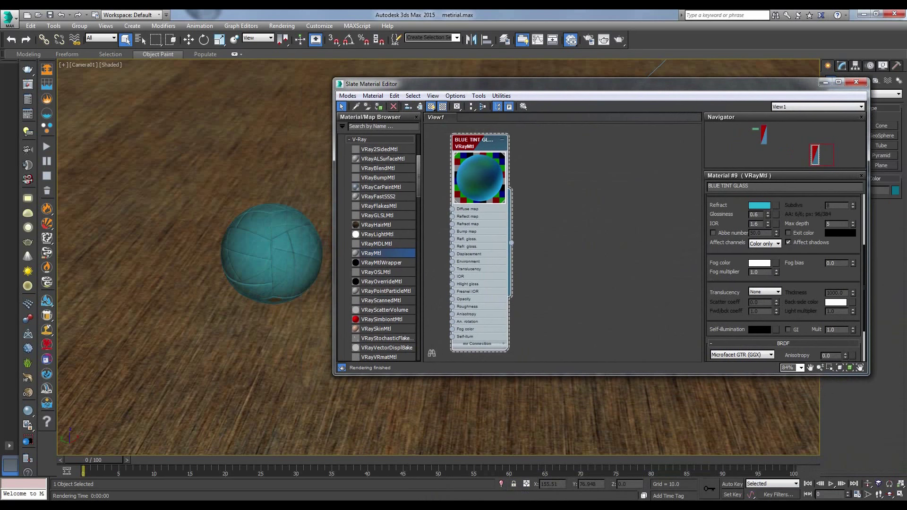
left_click_drag(371, 253, 550, 139)
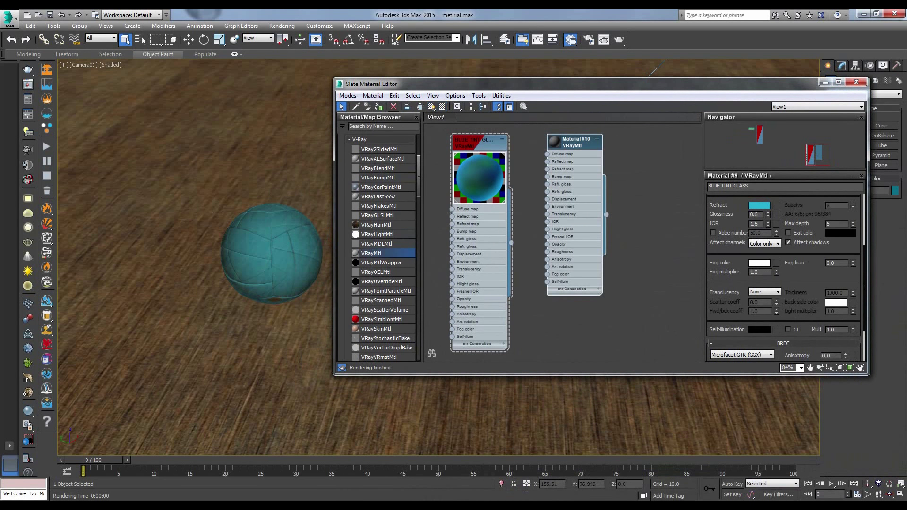
double_click(555, 142)
double_click(571, 142)
left_click_drag(740, 186, 708, 187)
type("NO")
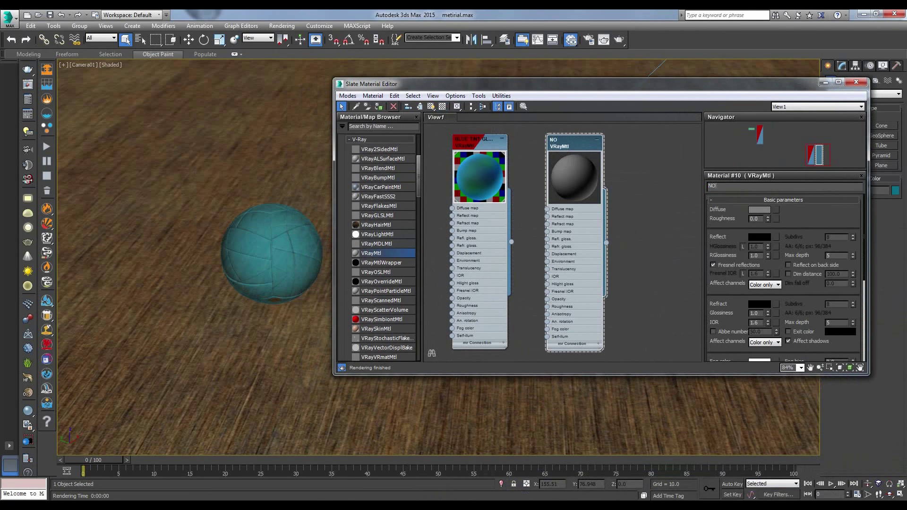
type("RMAL GL;ASD")
key("BackSpace")
type("LASS")
key("Return")
- Open an enlarged preview window for NORMAL GLASS, and enable its shaded viewport display and preview background
right_click(565, 145)
left_click(600, 192)
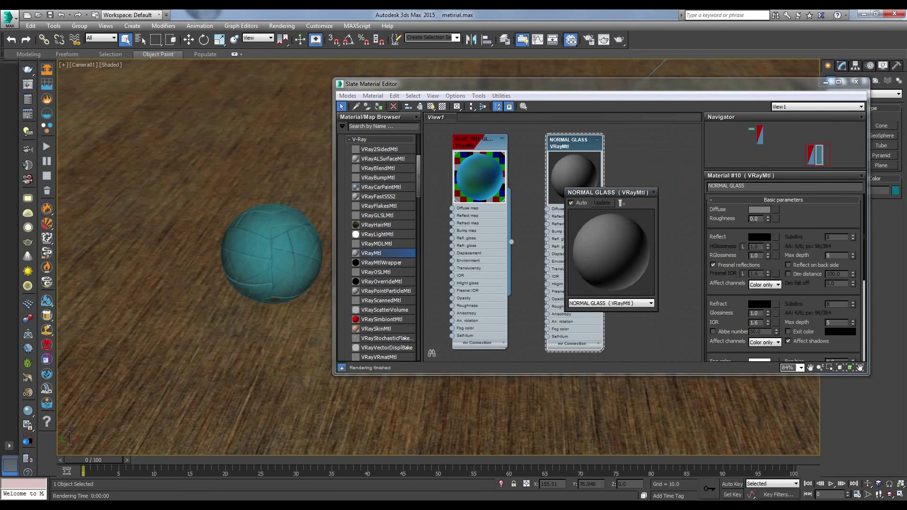
left_click_drag(609, 192, 140, 69)
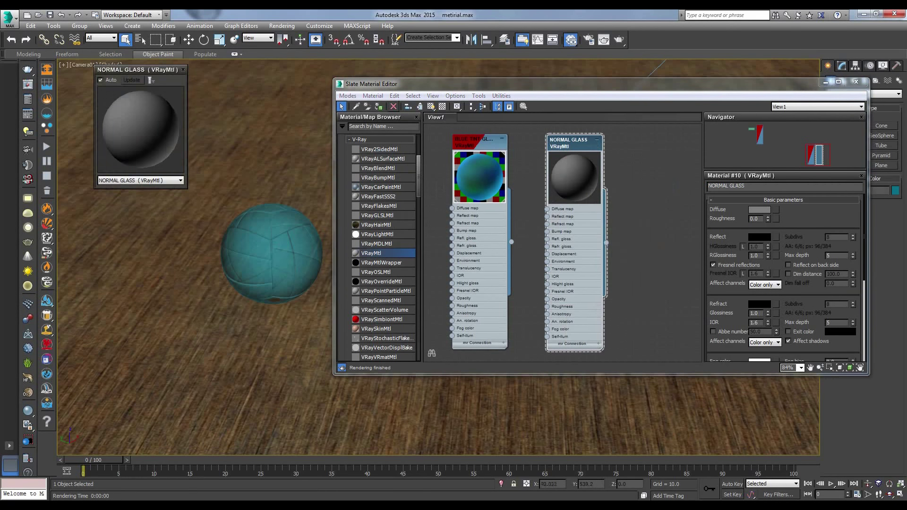
left_click_drag(188, 189, 257, 259)
left_click(431, 107)
left_click(443, 107)
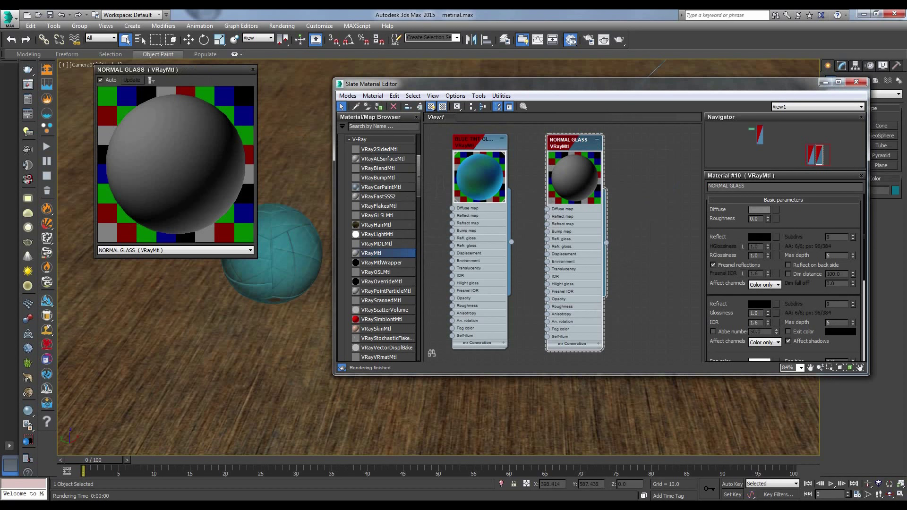
- Set the reflection color of NORMAL GLASS to RGB 200, 200, 200
left_click(759, 237)
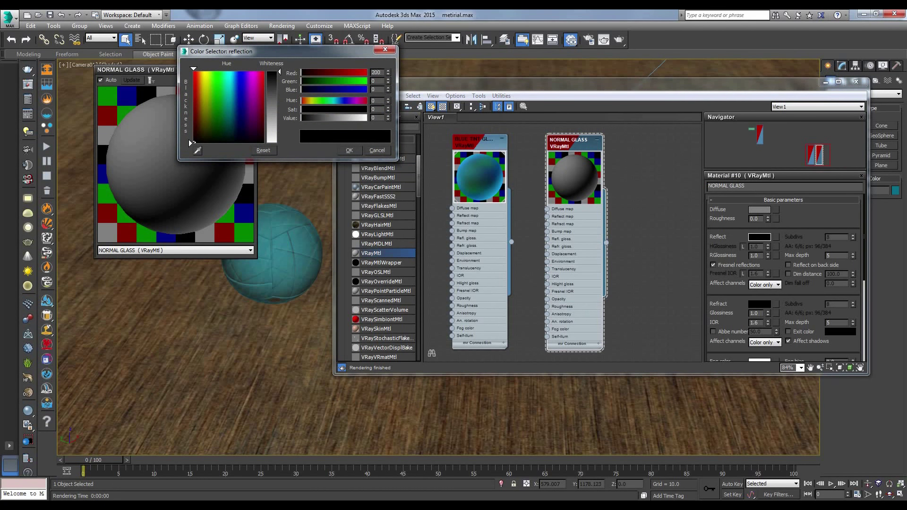
key("Tab")
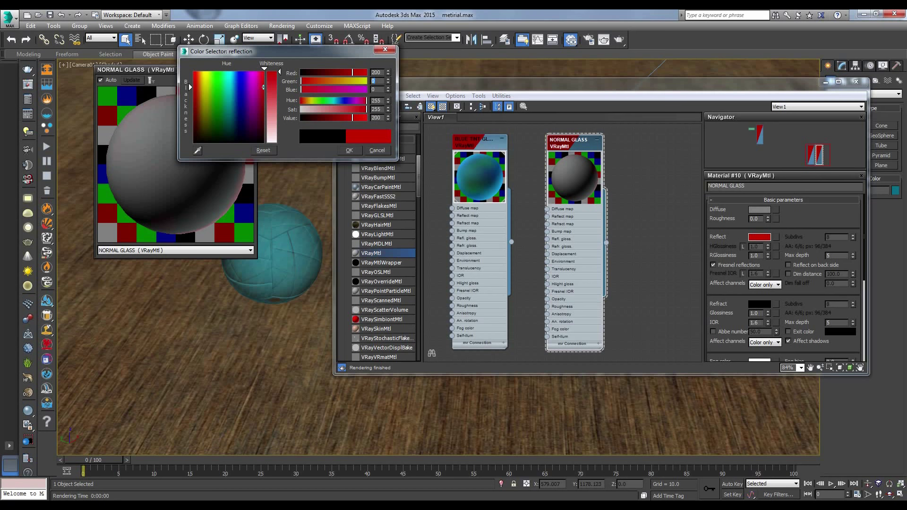
type("200")
key("Return")
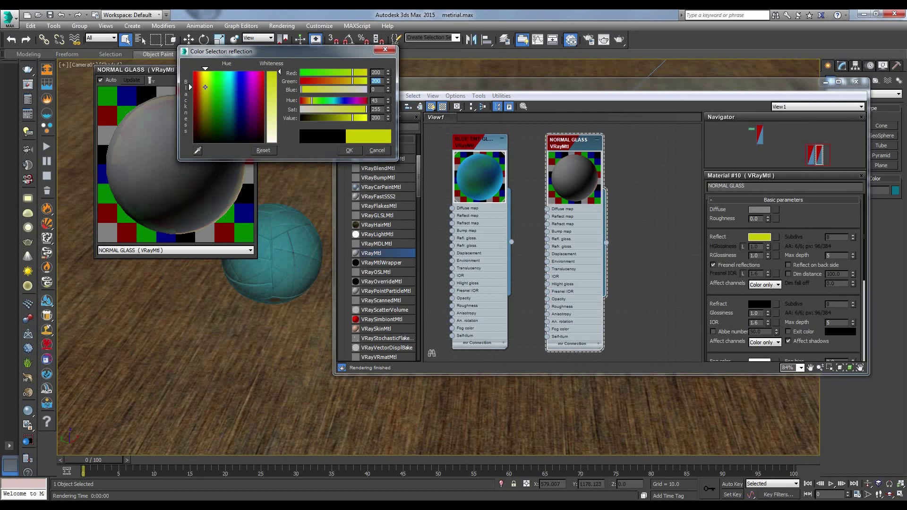
key("Tab")
type("200")
key("Return")
left_click(349, 150)
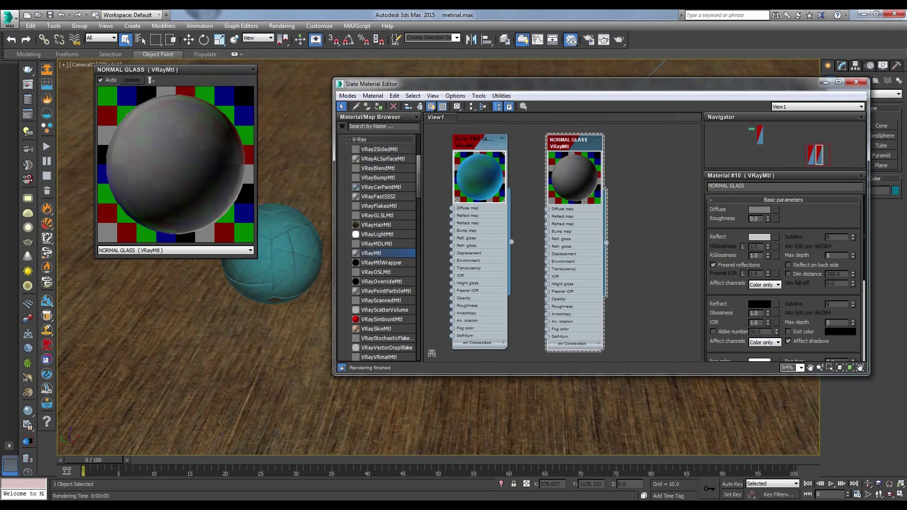
- Edit the reflection glossiness and reflection max depth of NORMAL GLASS
double_click(754, 256)
double_click(829, 256)
left_click_drag(600, 83, 534, 55)
- Set the refraction color of NORMAL GLASS to RGB 255, 255, 255
scroll(717, 250, "down", 4)
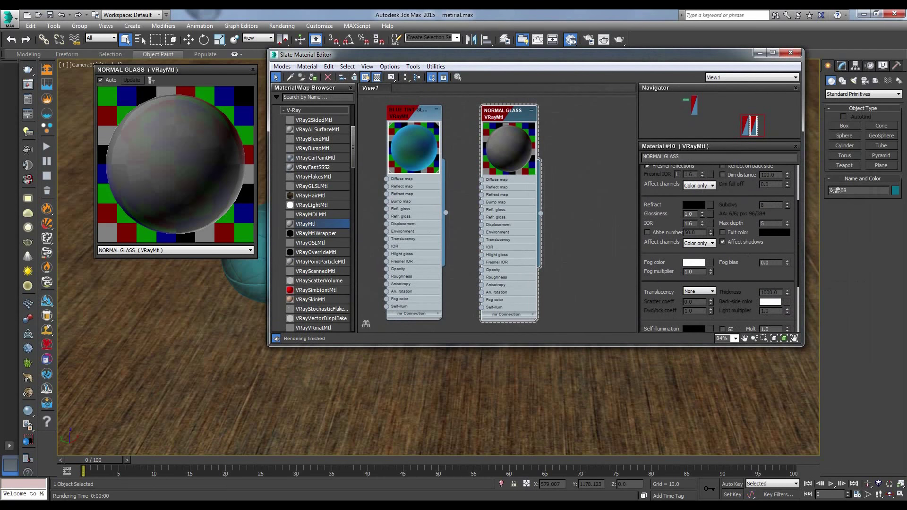
left_click(694, 205)
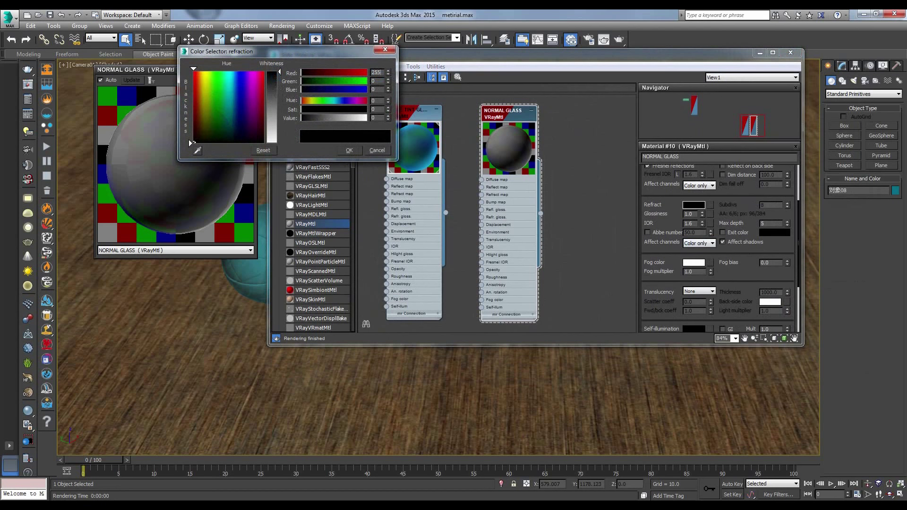
key("Tab")
type("255")
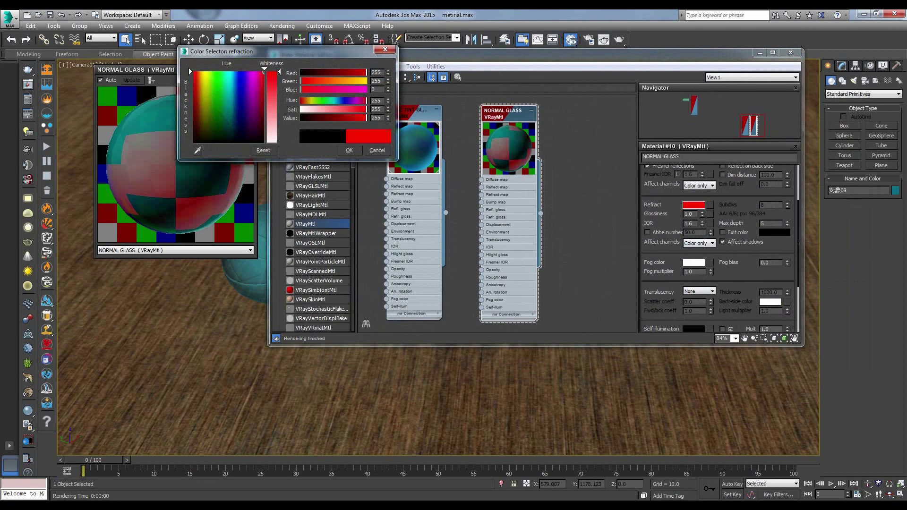
key("Tab")
type("2")
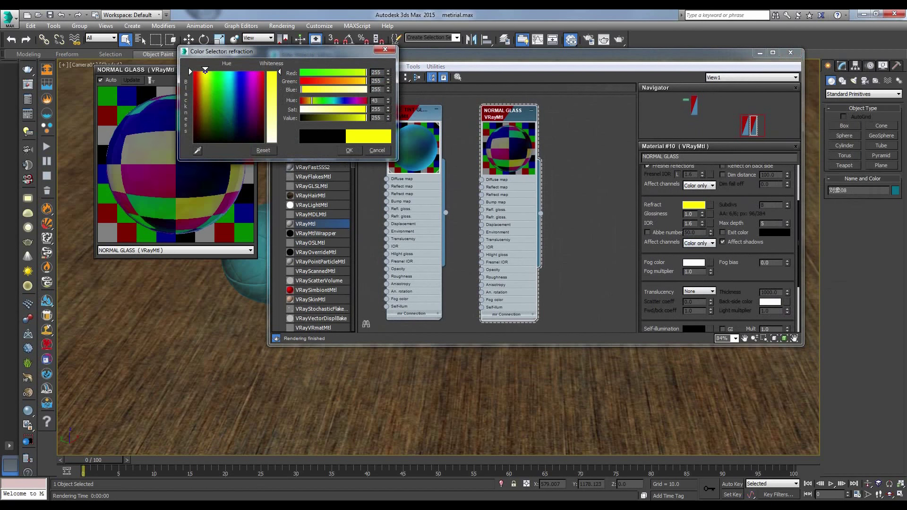
type("55")
key("Return")
key("Return")
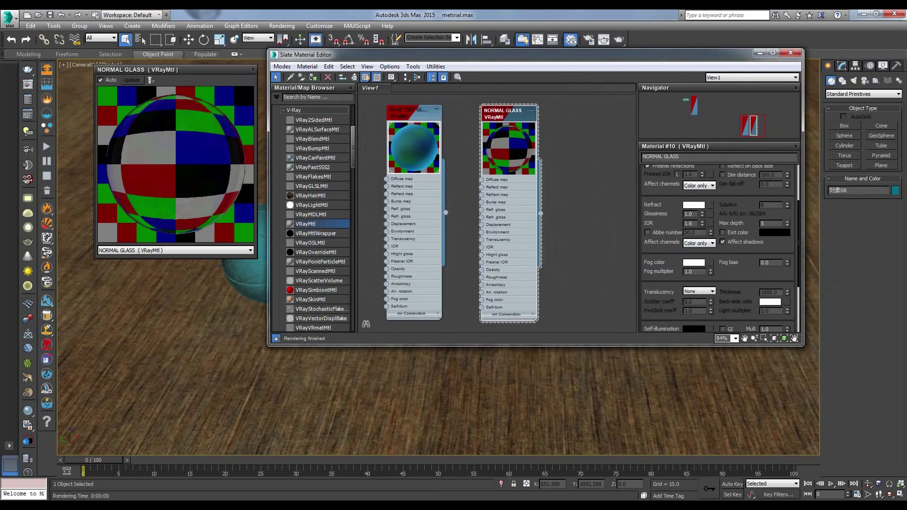
- Assign NORMAL GLASS to the selected ball and close the material's preview window
right_click(501, 117)
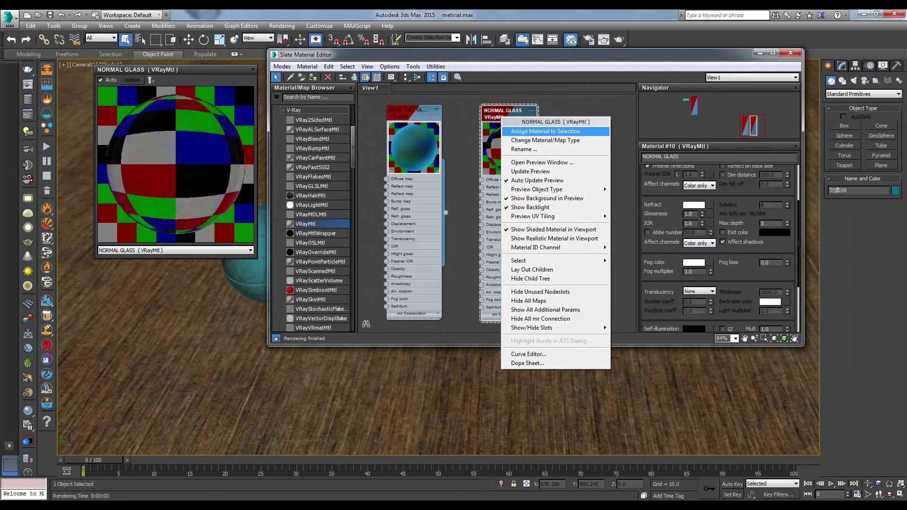
left_click(539, 132)
left_click(252, 70)
- Uncover the scene behind the material editor and select the next object, 对象010
left_click_drag(349, 54, 316, 305)
left_click(607, 255)
left_click_drag(543, 305, 491, 81)
- Add a third VRayMtl material beside the NORMAL GLASS node and name it BRUSHED GLASS
middle_click_drag(501, 213, 388, 205)
double_click(220, 250)
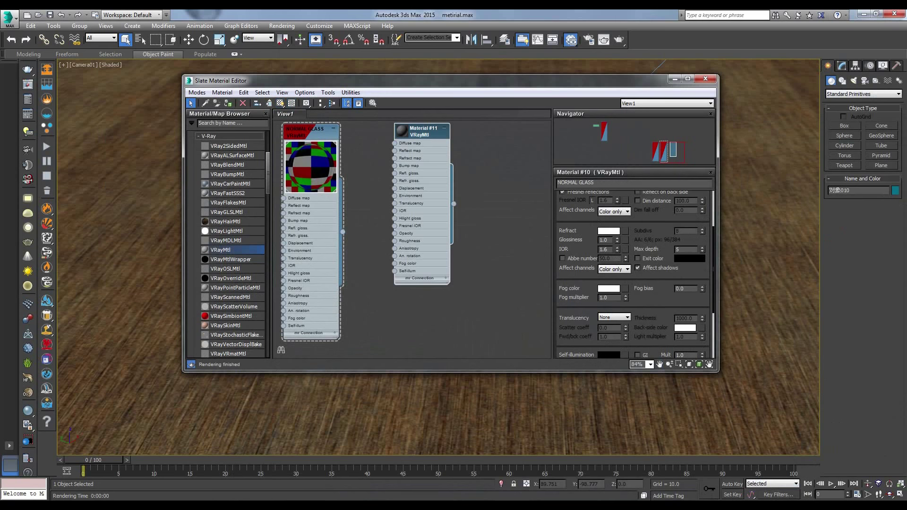
double_click(401, 132)
double_click(412, 131)
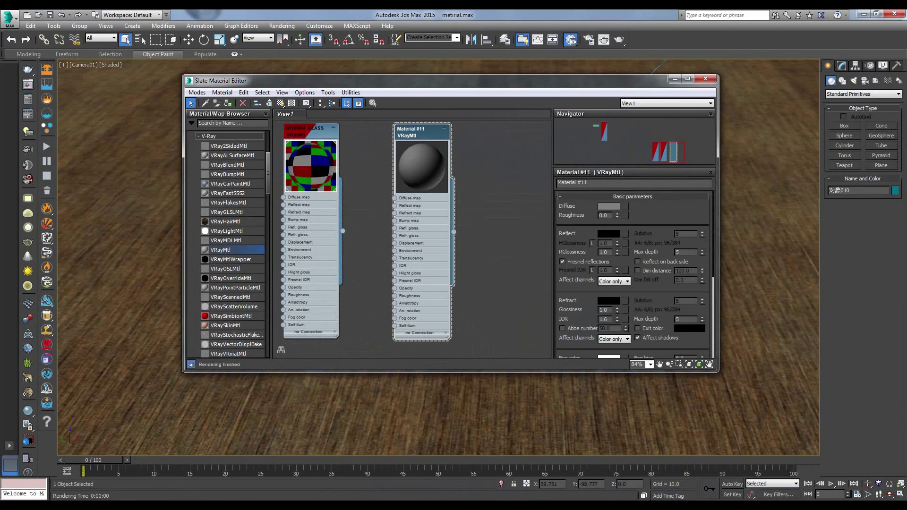
left_click_drag(587, 183, 557, 182)
type("BRUSHED GLASS")
- Open an enlarged floating preview window for BRUSHED GLASS, and enable its shaded viewport display and preview background
left_click_drag(425, 81, 494, 104)
right_click(479, 152)
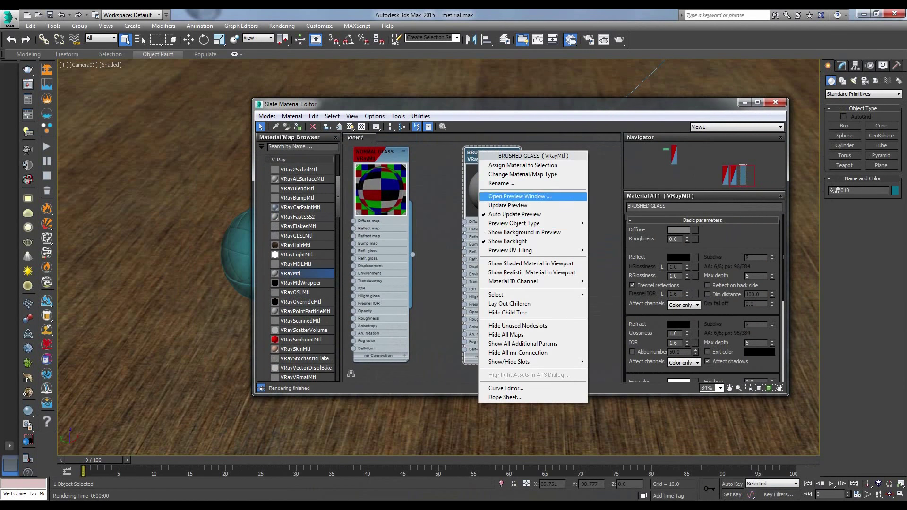
left_click(512, 196)
left_click_drag(429, 189, 128, 94)
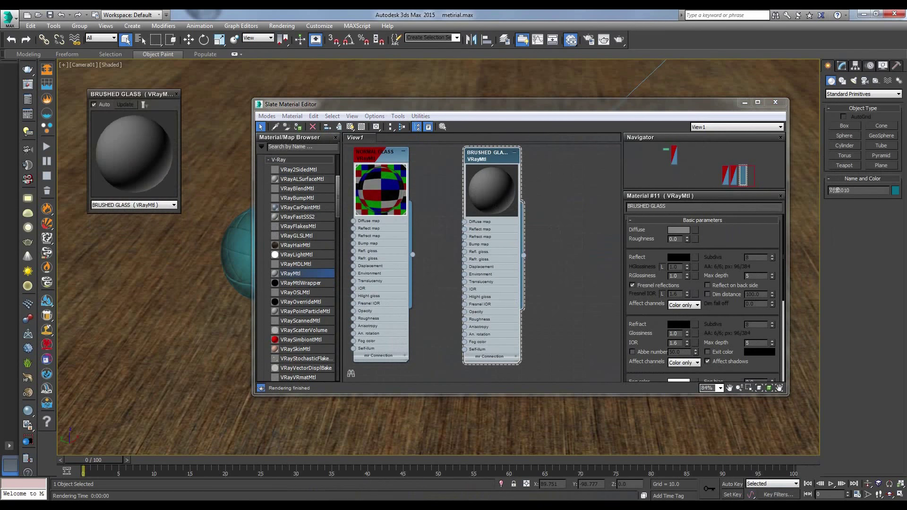
left_click_drag(181, 213, 266, 299)
double_click(156, 94)
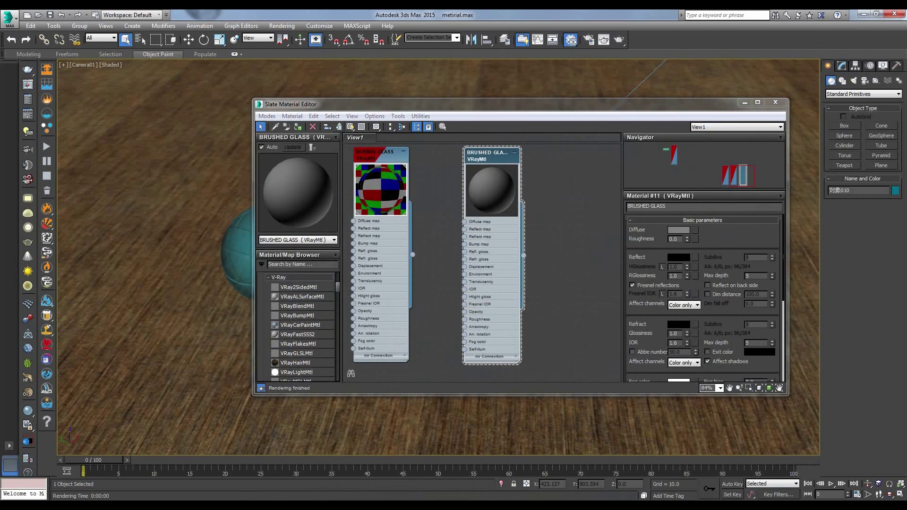
mouse_move(294, 138)
left_mouse_down()
mouse_move(165, 125)
mouse_move(138, 107)
left_mouse_up()
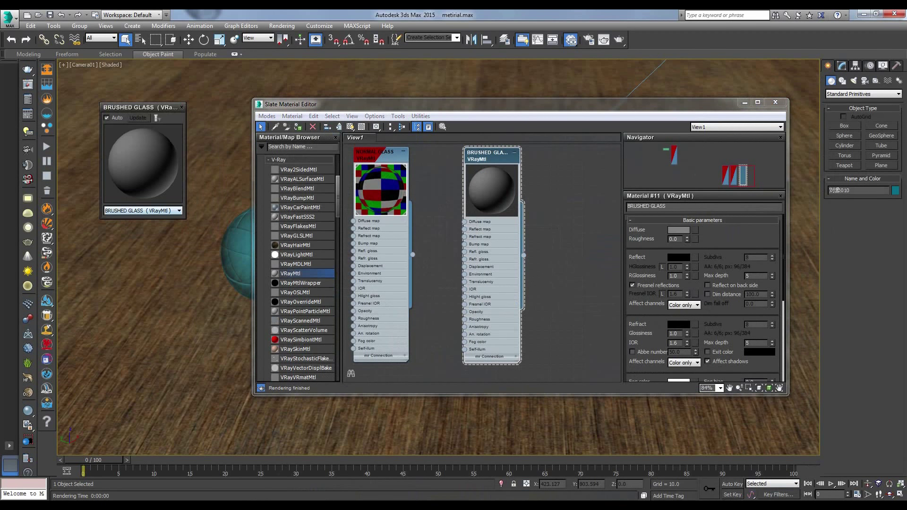
left_click_drag(185, 218, 251, 284)
left_click_drag(175, 107, 139, 93)
left_click(350, 126)
left_click(361, 127)
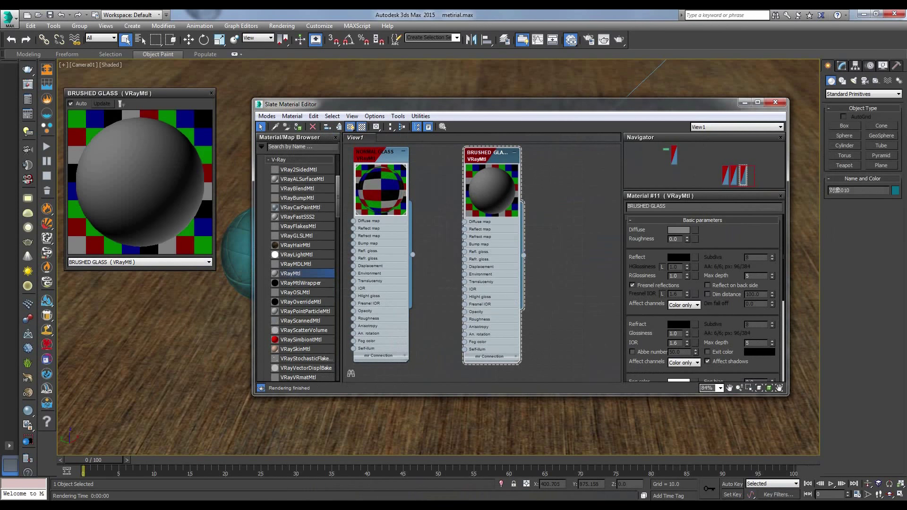
- Set the diffuse color of BRUSHED GLASS to a dark green with red 80 and green 102
left_click(678, 230)
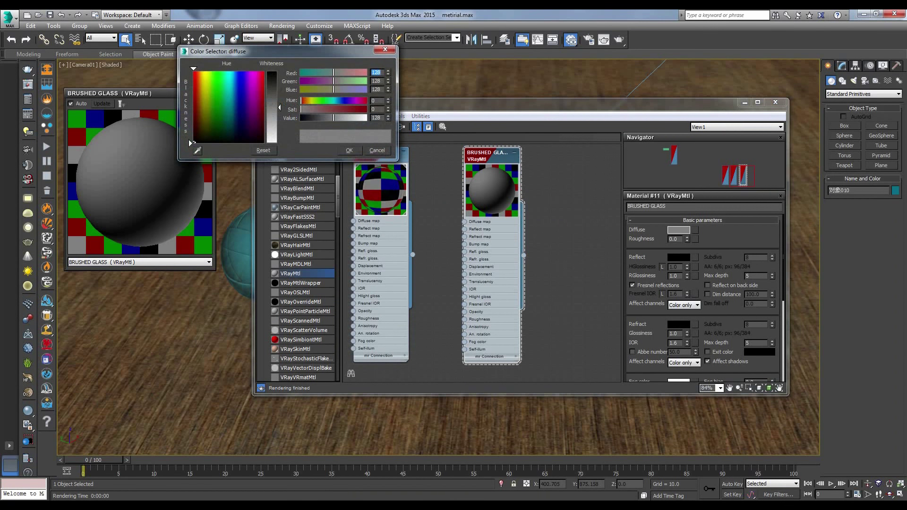
type("80")
key("Tab")
type("1")
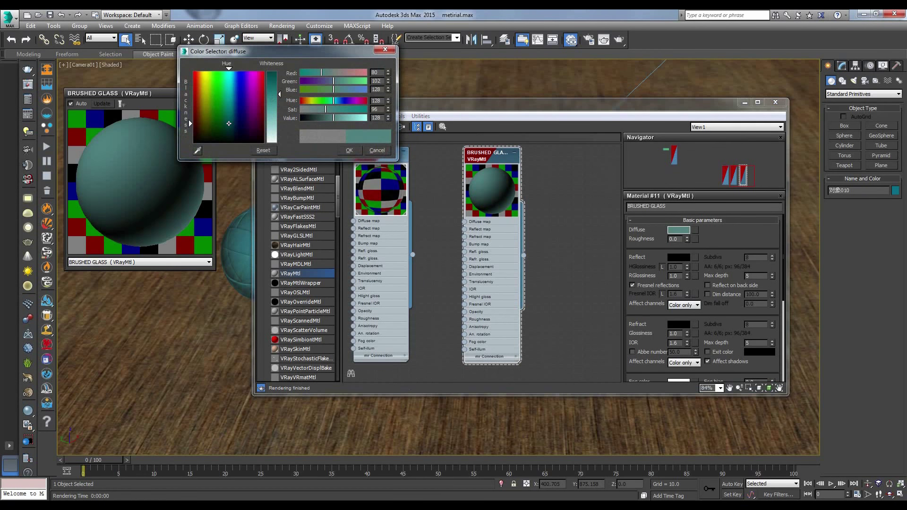
key("Tab")
type("7")
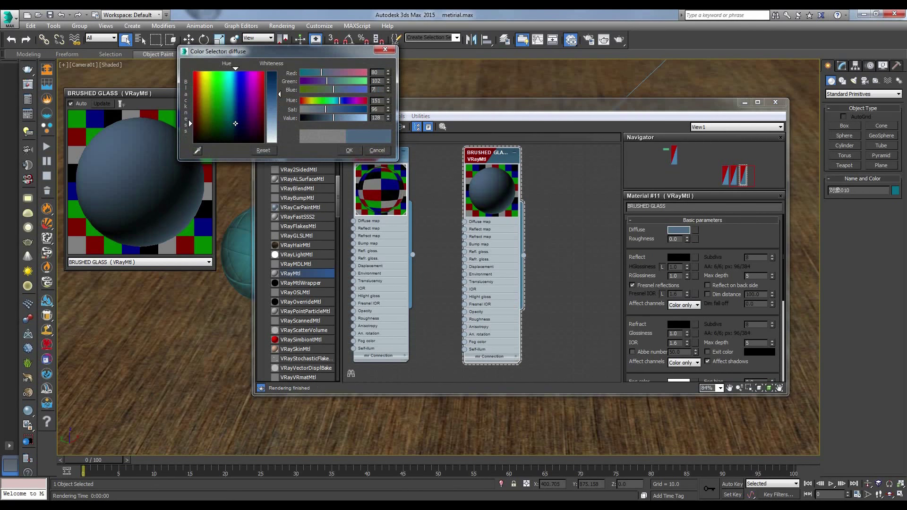
key("Return")
key("Return")
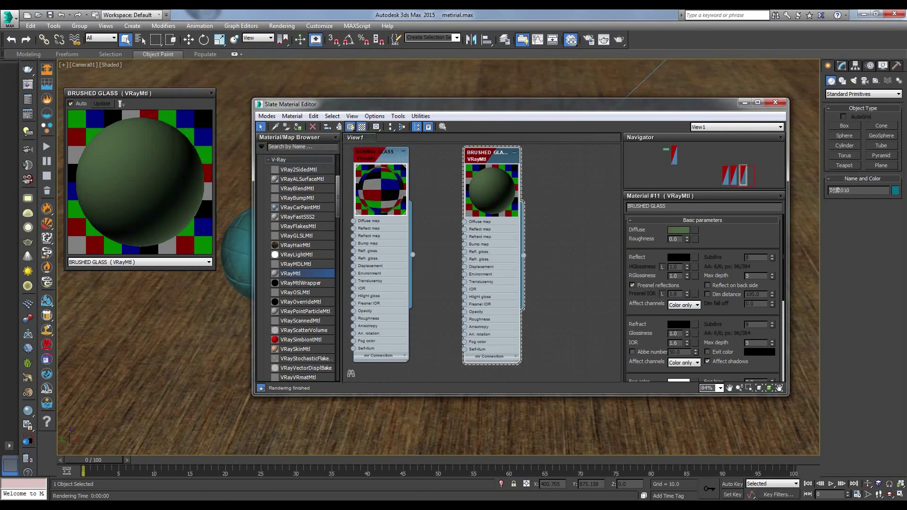
- Keep the reflection color of BRUSHED GLASS black, disable Fresnel reflections and enable Reflect on back side
left_click_drag(496, 104, 483, 78)
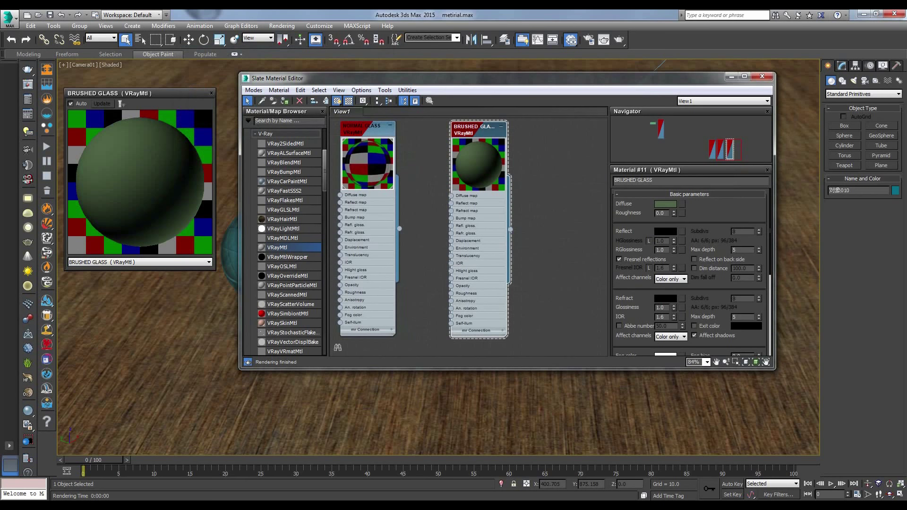
left_click(665, 232)
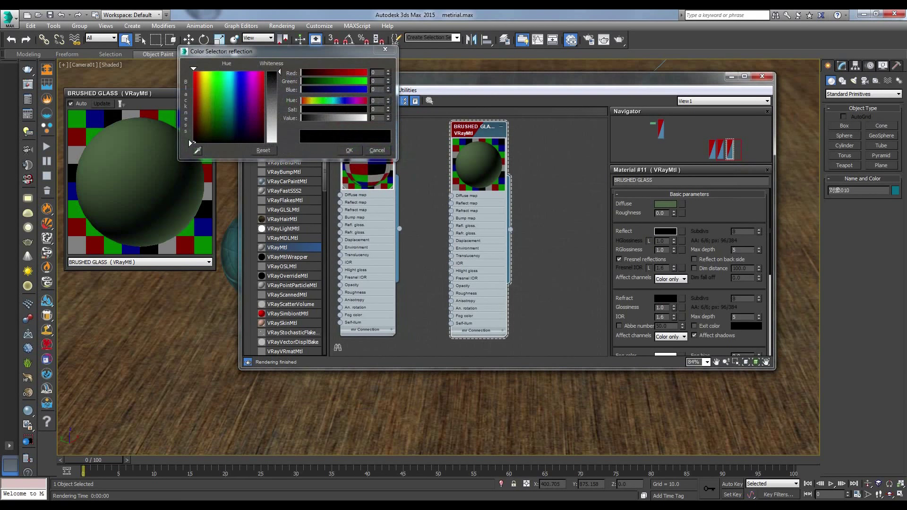
key("Return")
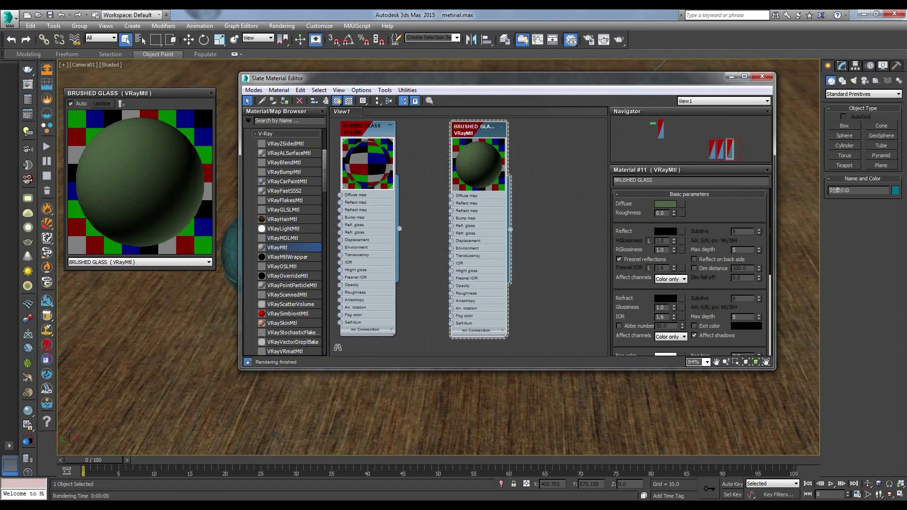
left_click(619, 259)
left_click_drag(519, 78, 492, 67)
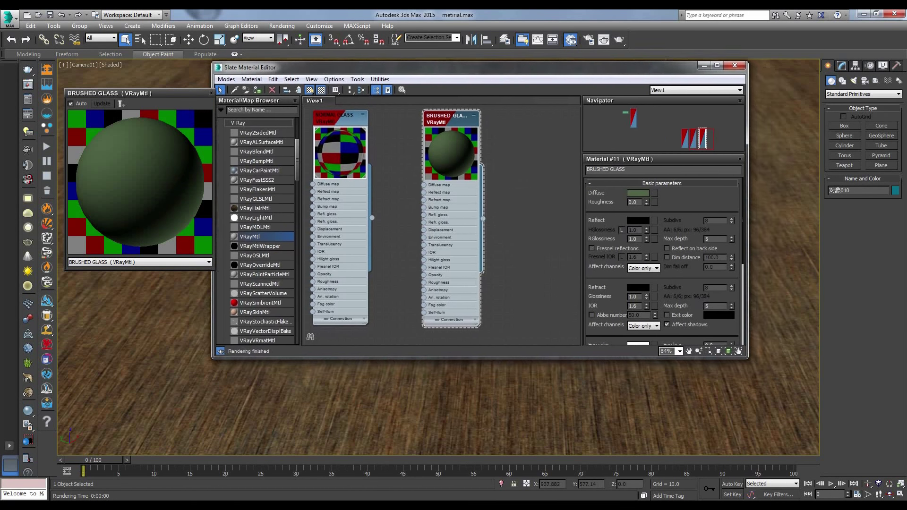
left_click(667, 248)
- Set the refraction color of BRUSHED GLASS to RGB 255, 255, 255
left_click_drag(661, 277, 661, 216)
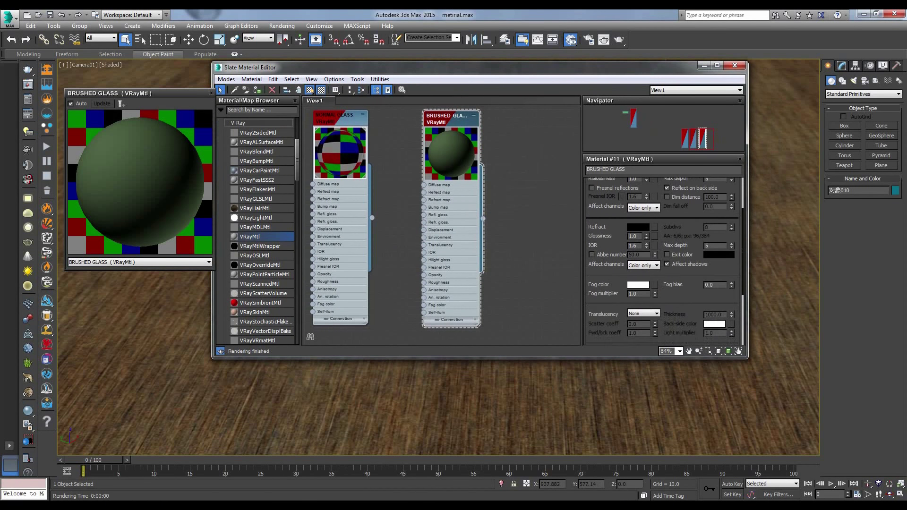
left_click(638, 227)
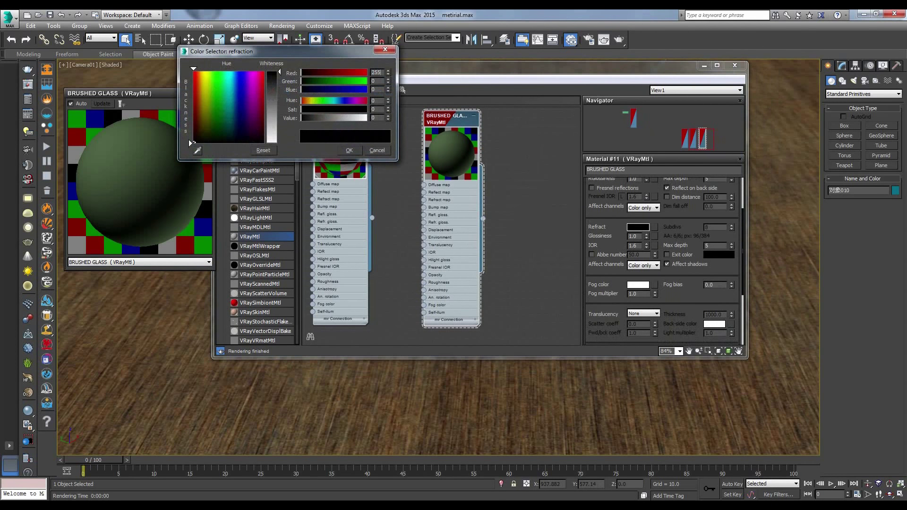
key("Tab")
type("25")
key("Tab")
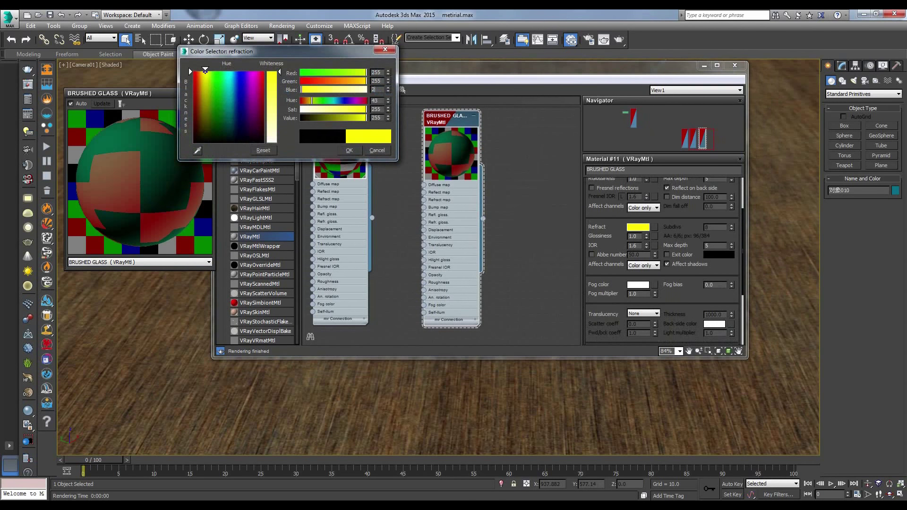
type("255")
key("Return")
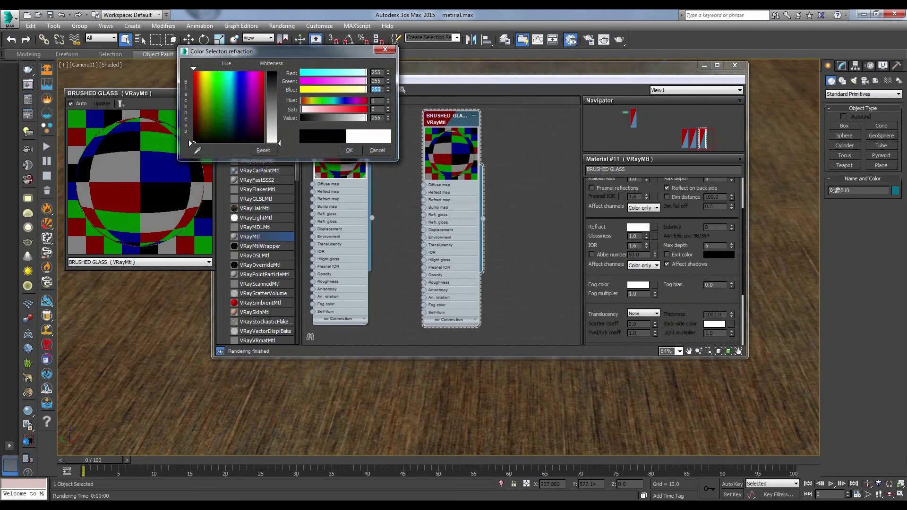
key("Return")
- Set the refraction glossiness of BRUSHED GLASS to 0.7 and its IOR to 1.57
double_click(633, 237)
type("0.7")
key("Return")
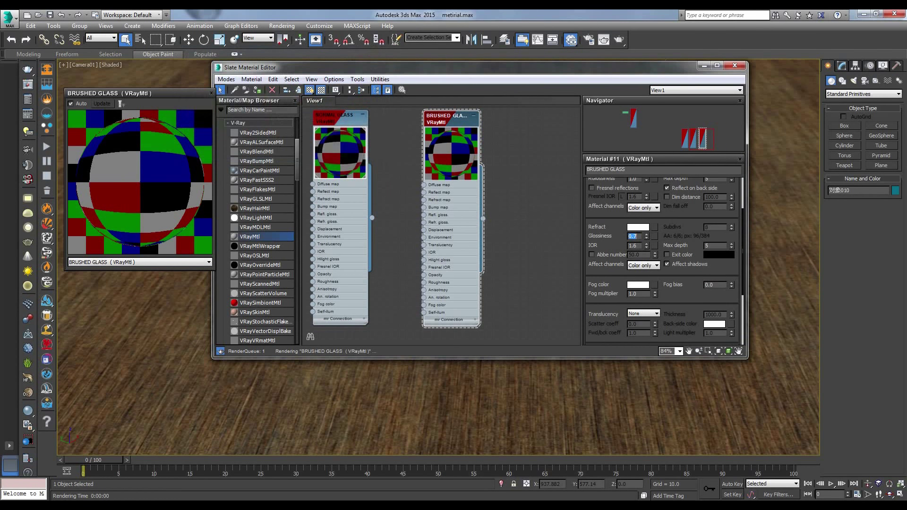
key("Tab")
type("1.57")
key("Return")
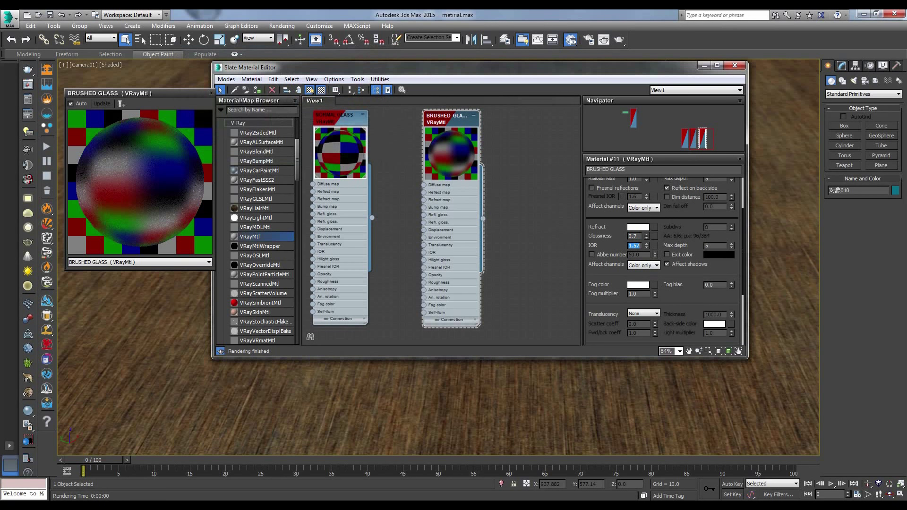
- Set the fog color of BRUSHED GLASS to RGB 157, 166, 153 and recheck it in the color selector
scroll(662, 261, "down", 1)
left_click(638, 260)
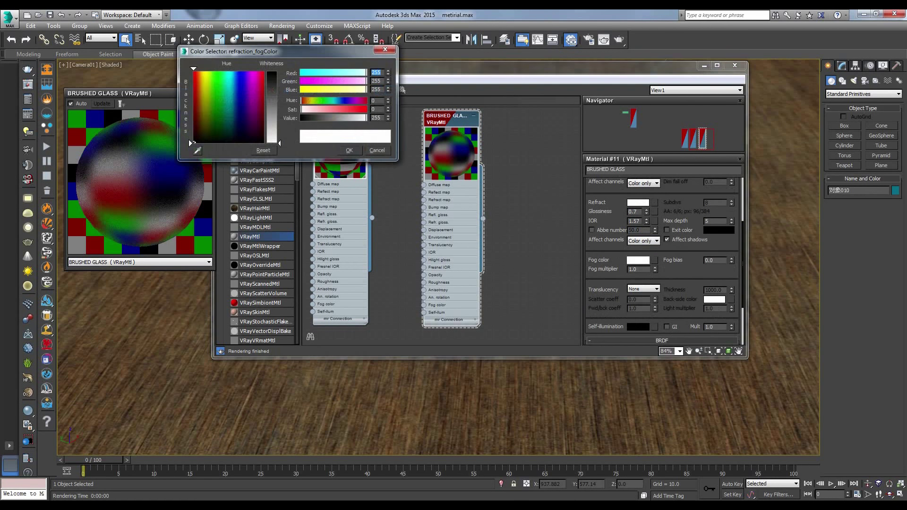
type("157")
key("Tab")
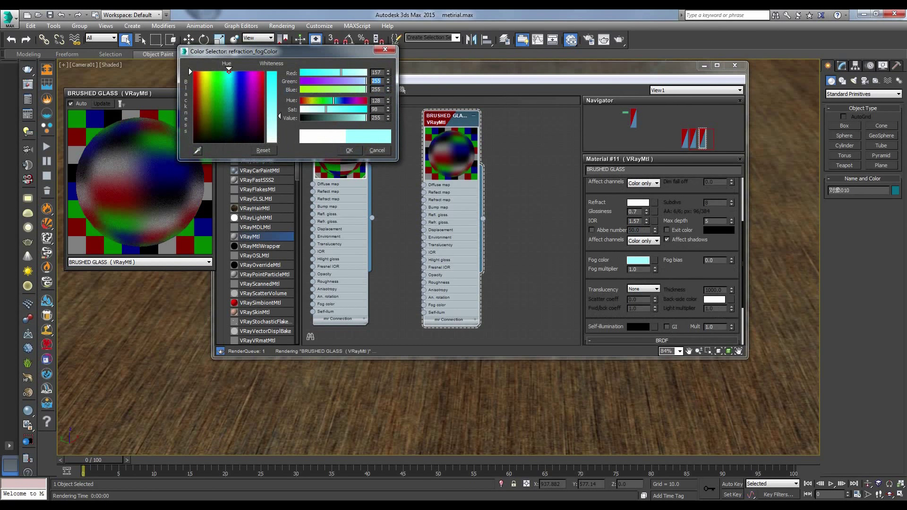
type("166")
key("Tab")
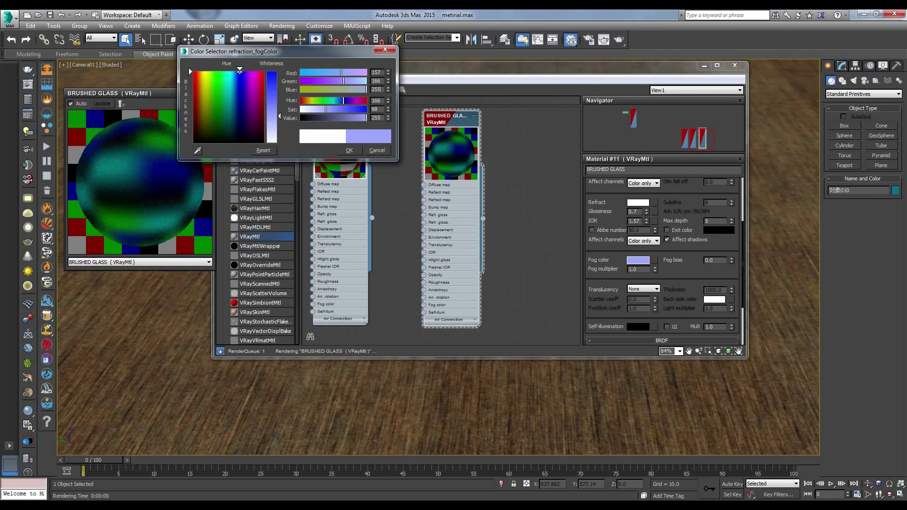
type("1")
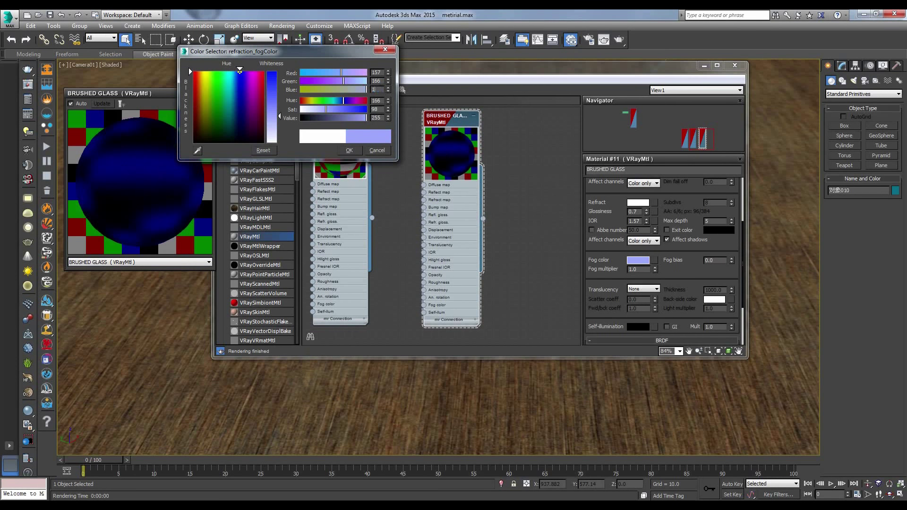
type("53")
key("Return")
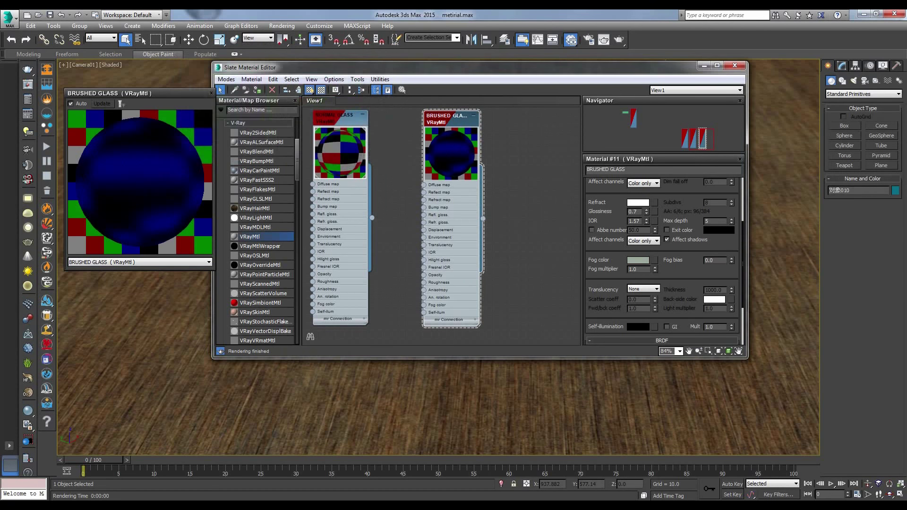
left_click(637, 261)
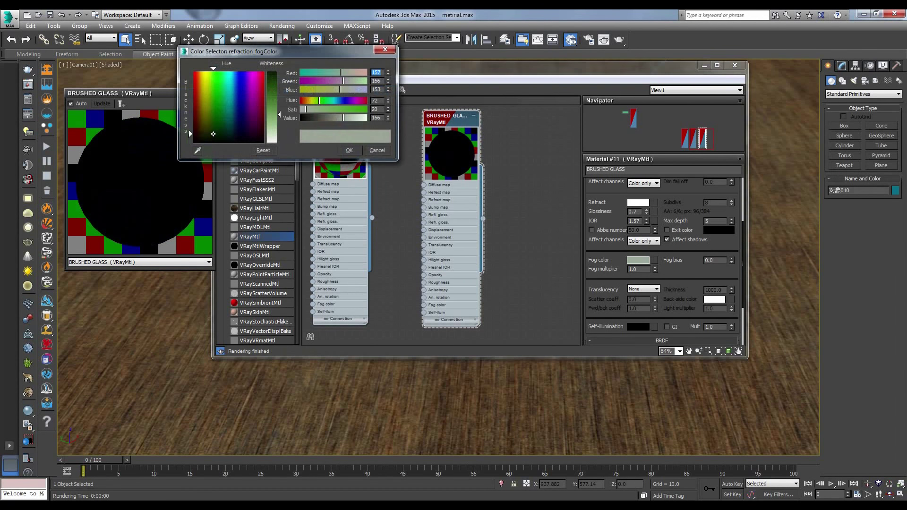
left_click(349, 151)
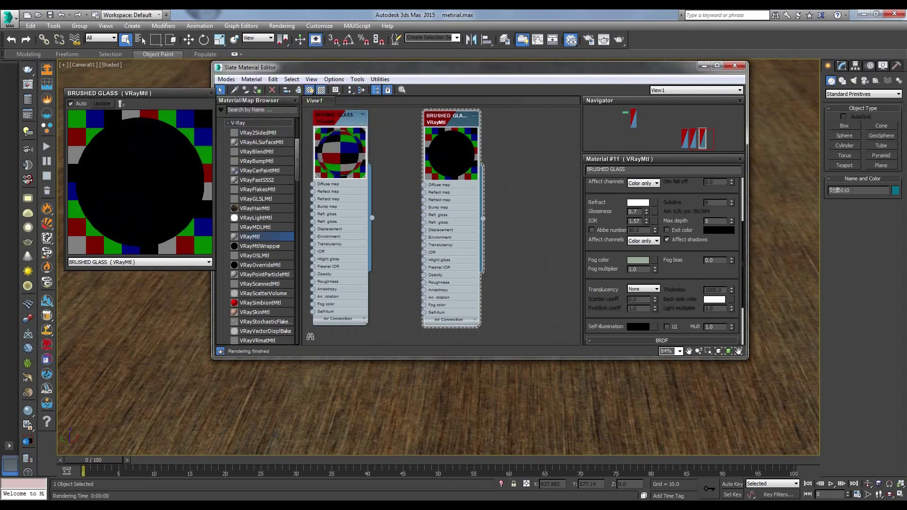
scroll(662, 260, "down", 3)
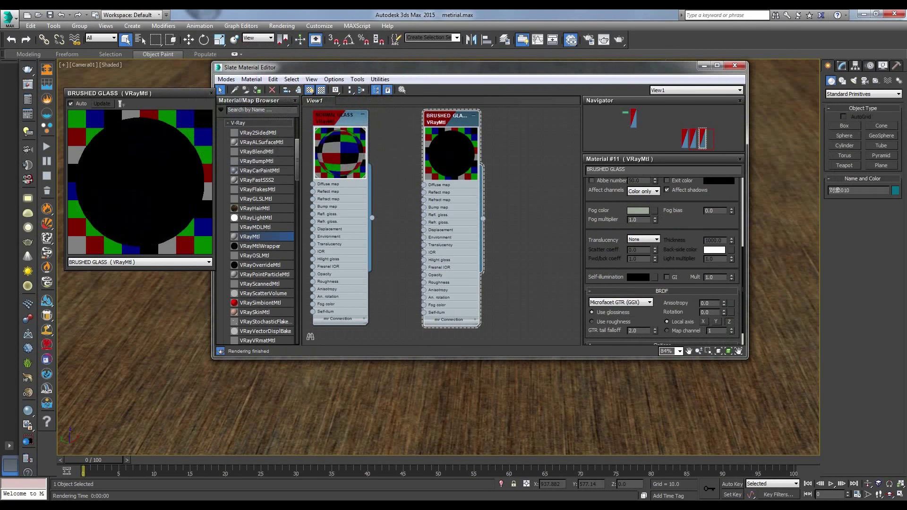
- Set the fog multiplier of BRUSHED GLASS to 0.008 and its BRDF type to Phong
double_click(635, 219)
type("0.008")
key("Return")
scroll(662, 261, "down", 2)
left_click(621, 279)
left_click(614, 286)
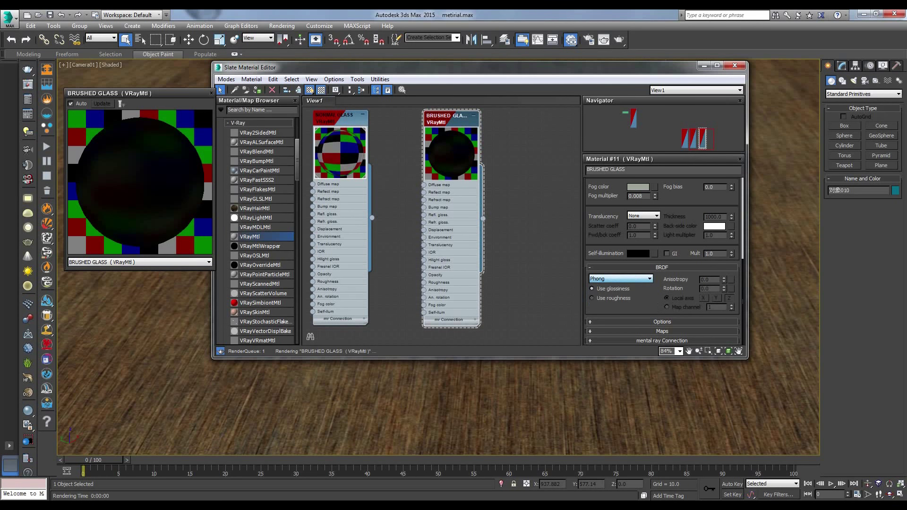
- In the options of BRUSHED GLASS, set the cutoff to 0.01 and disable Glossy Fresnel
left_click(662, 321)
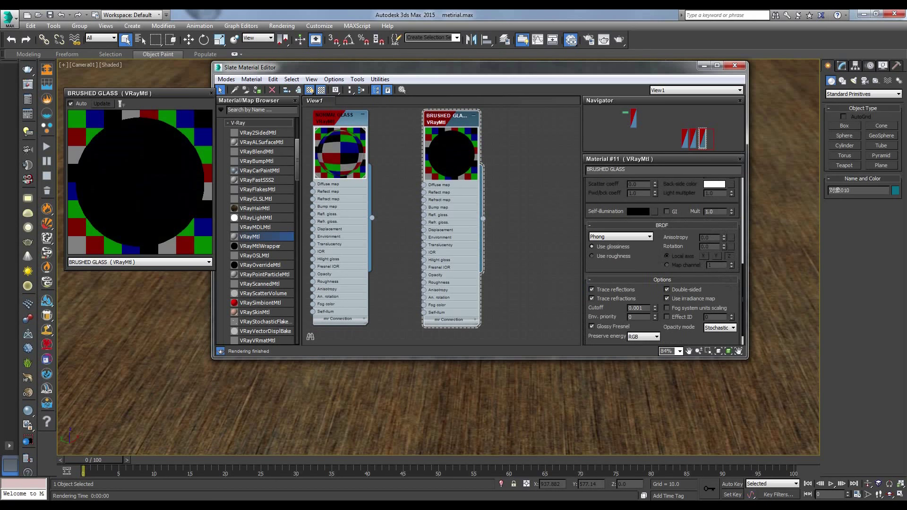
double_click(641, 308)
type("0.0")
key("Return")
left_click(592, 326)
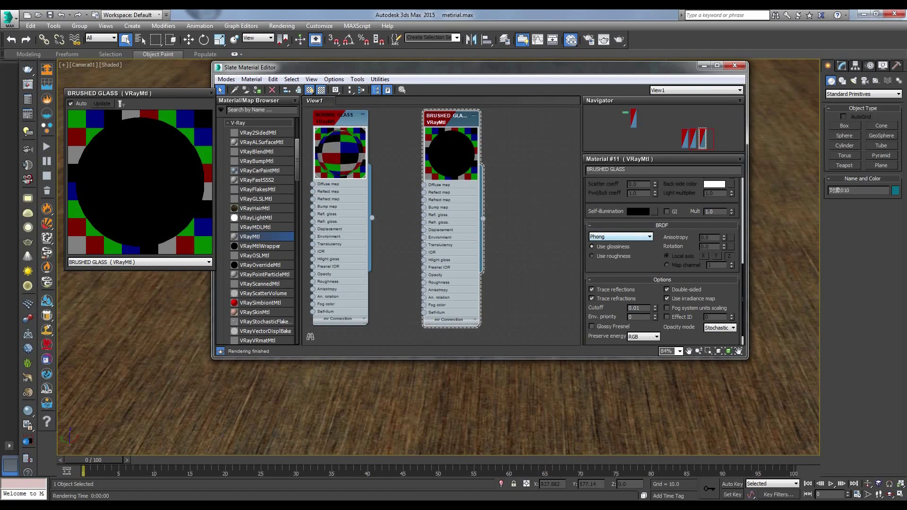
- Assign BRUSHED GLASS to the selected sphere and close the material preview and the material editor
scroll(662, 263, "up", 1)
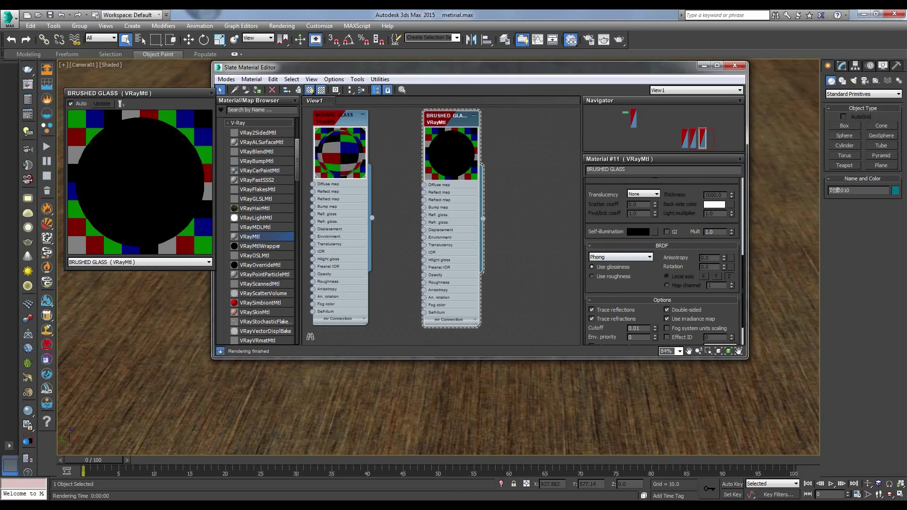
right_click(452, 123)
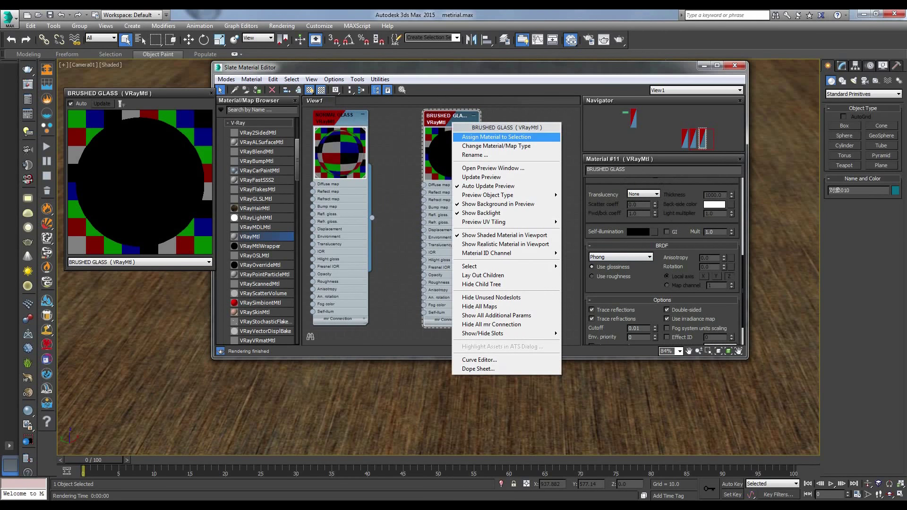
left_click(495, 137)
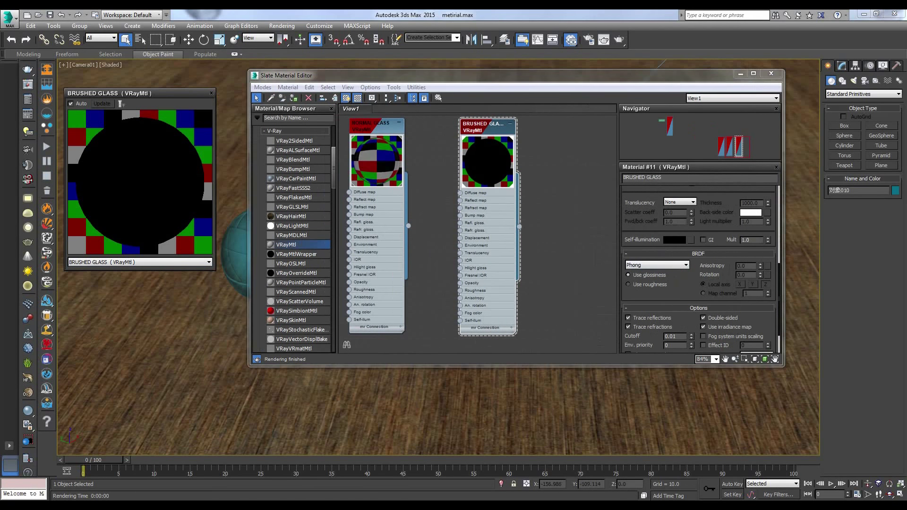
middle_click_drag(439, 231, 509, 232)
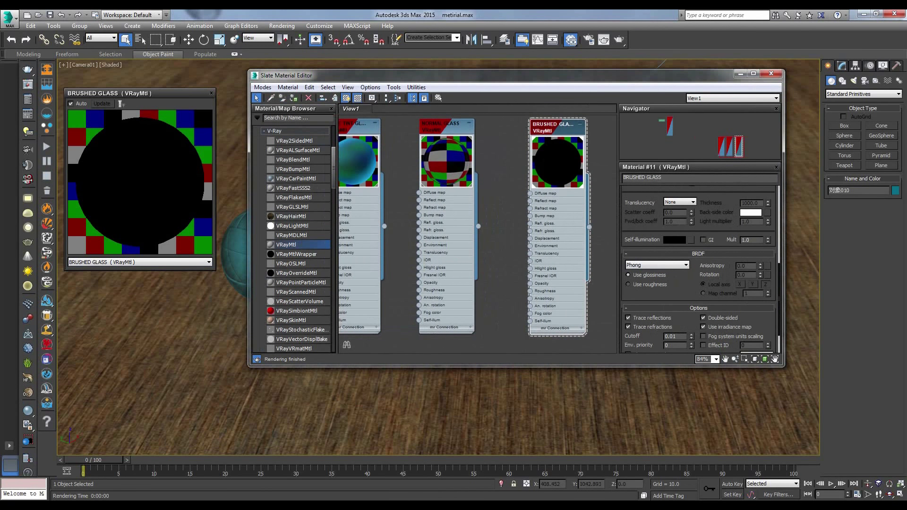
left_click(211, 94)
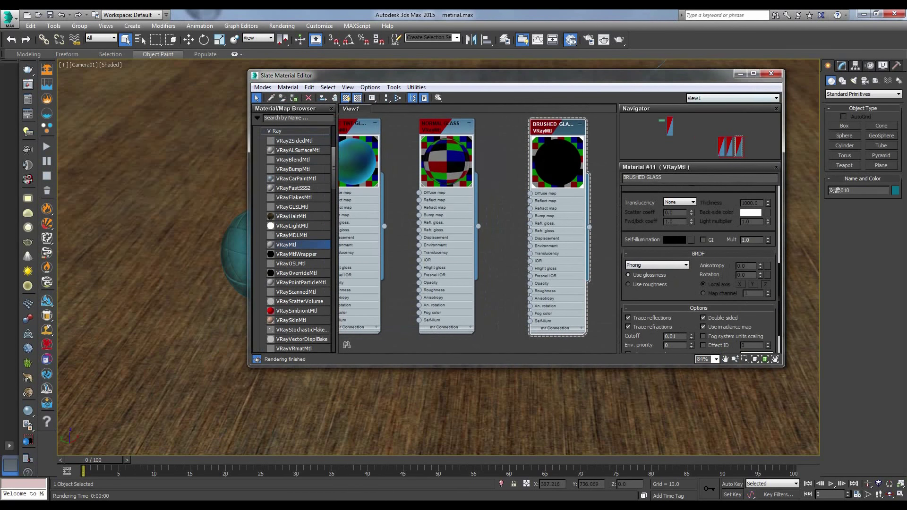
left_click(770, 74)
- Render the Camera01 view with the three glass spheres and move the progress window clear of the scene
left_click(279, 257)
left_click(437, 259)
left_click(607, 260)
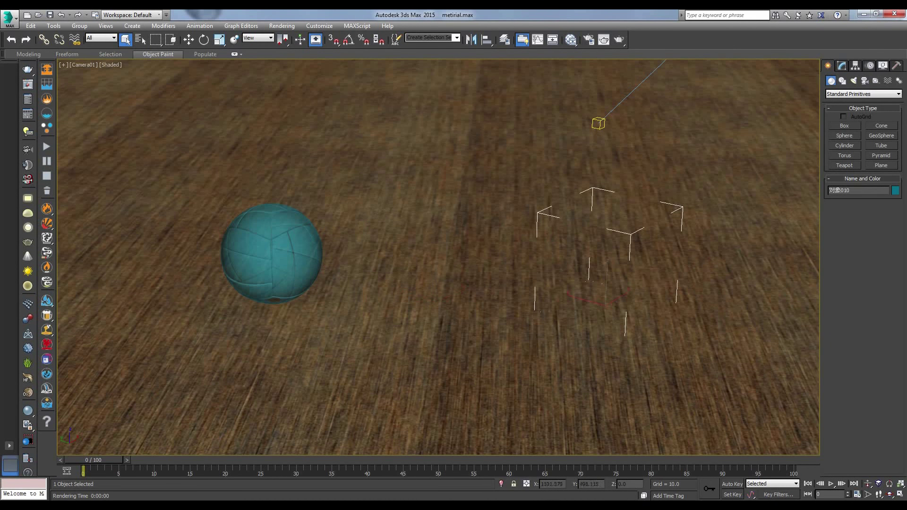
left_click(604, 39)
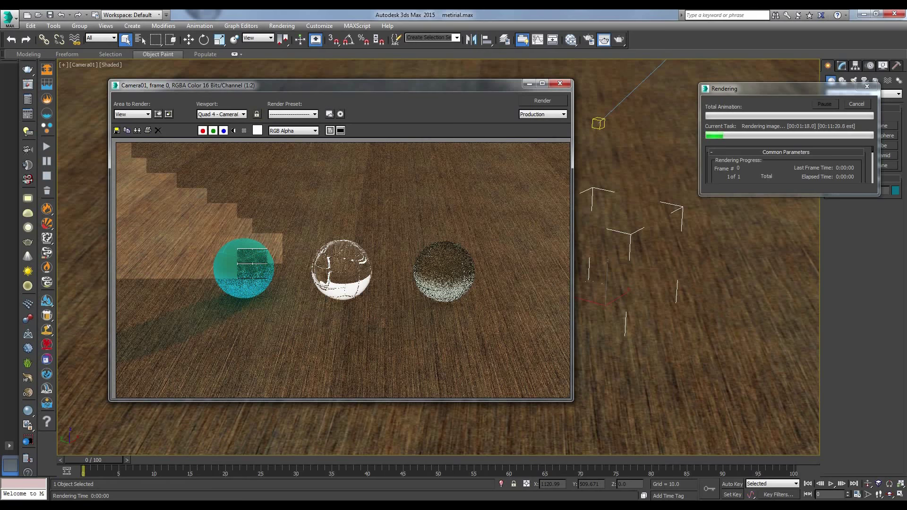
left_click_drag(780, 88, 732, 111)
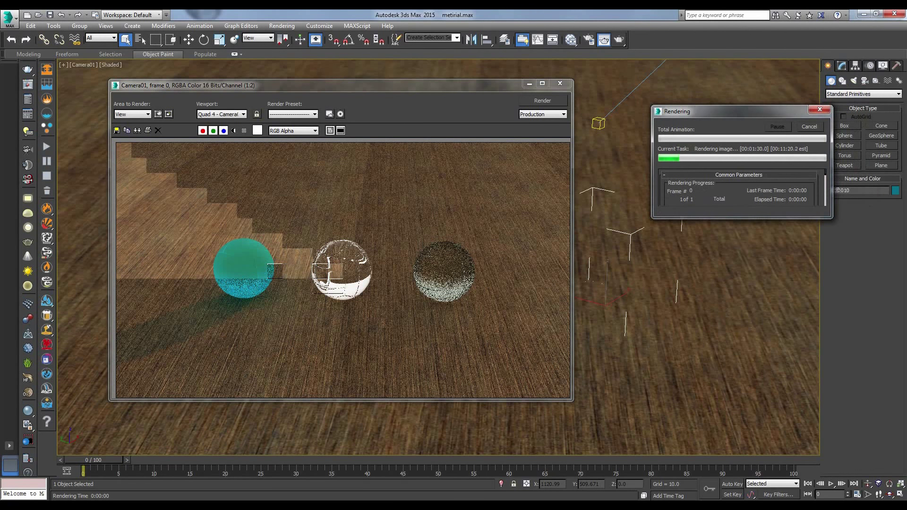